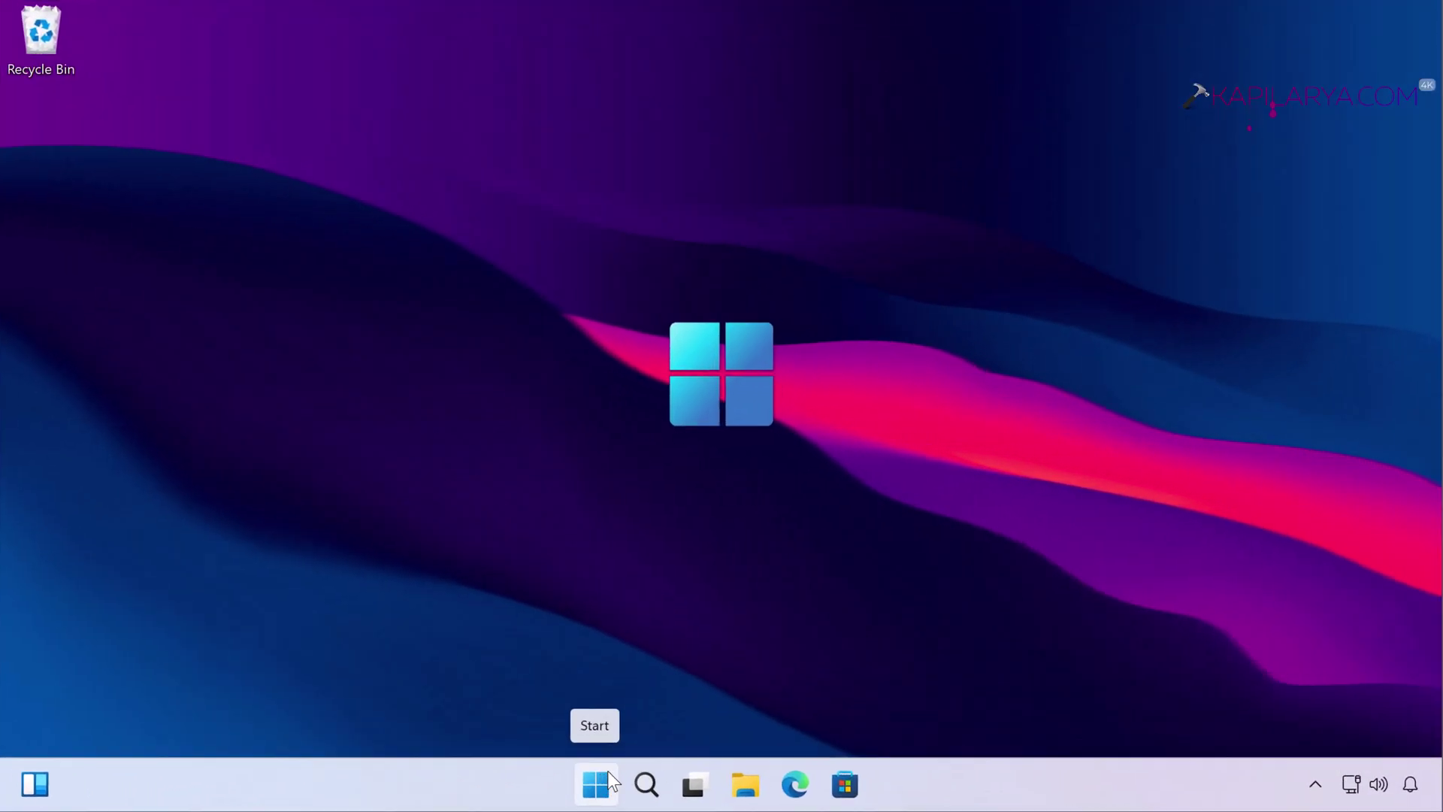
# Step: Try running cmd from Run, which shows the disabled-by-administrator message, then dismiss the prompt
pyautogui.rightClick(607, 770)
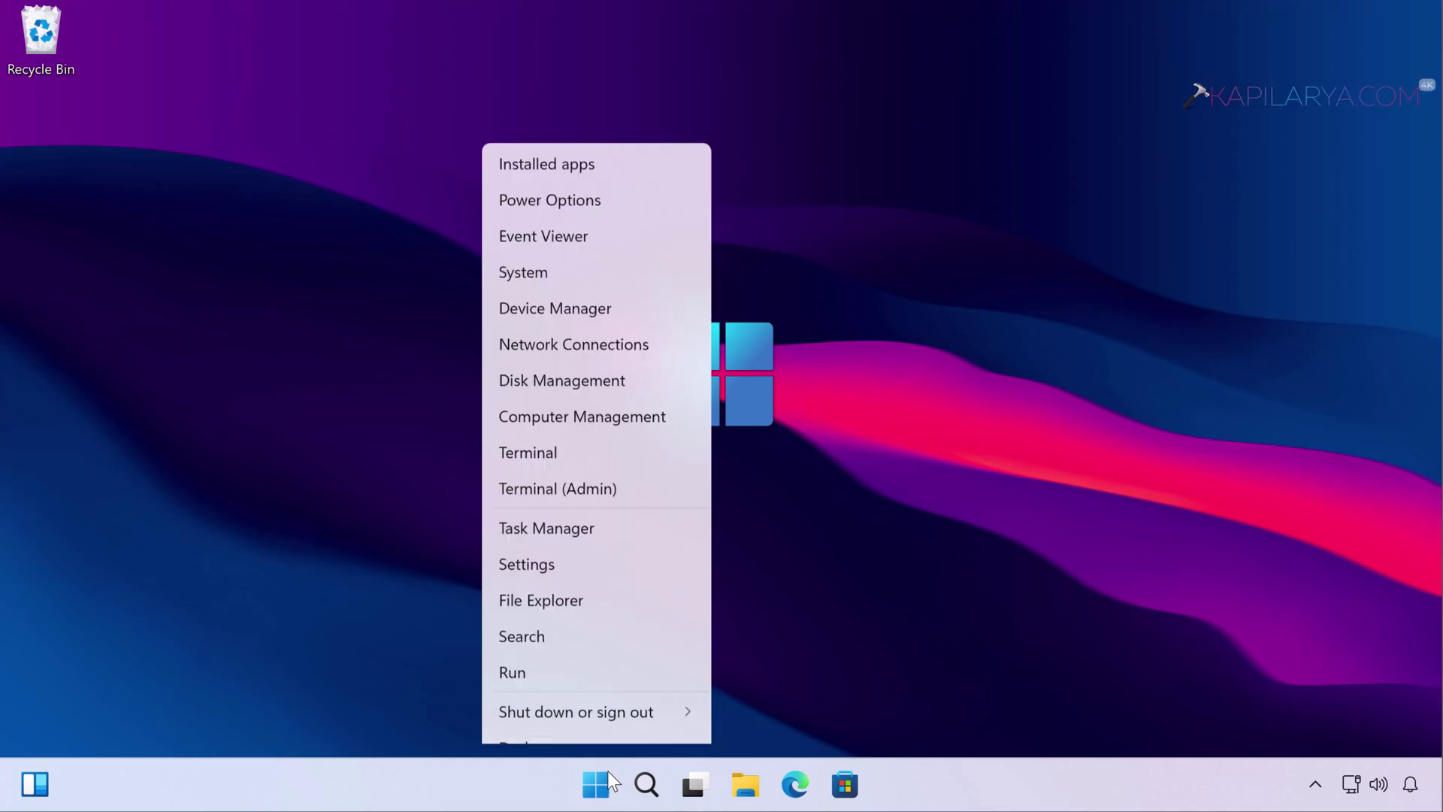
pyautogui.click(565, 648)
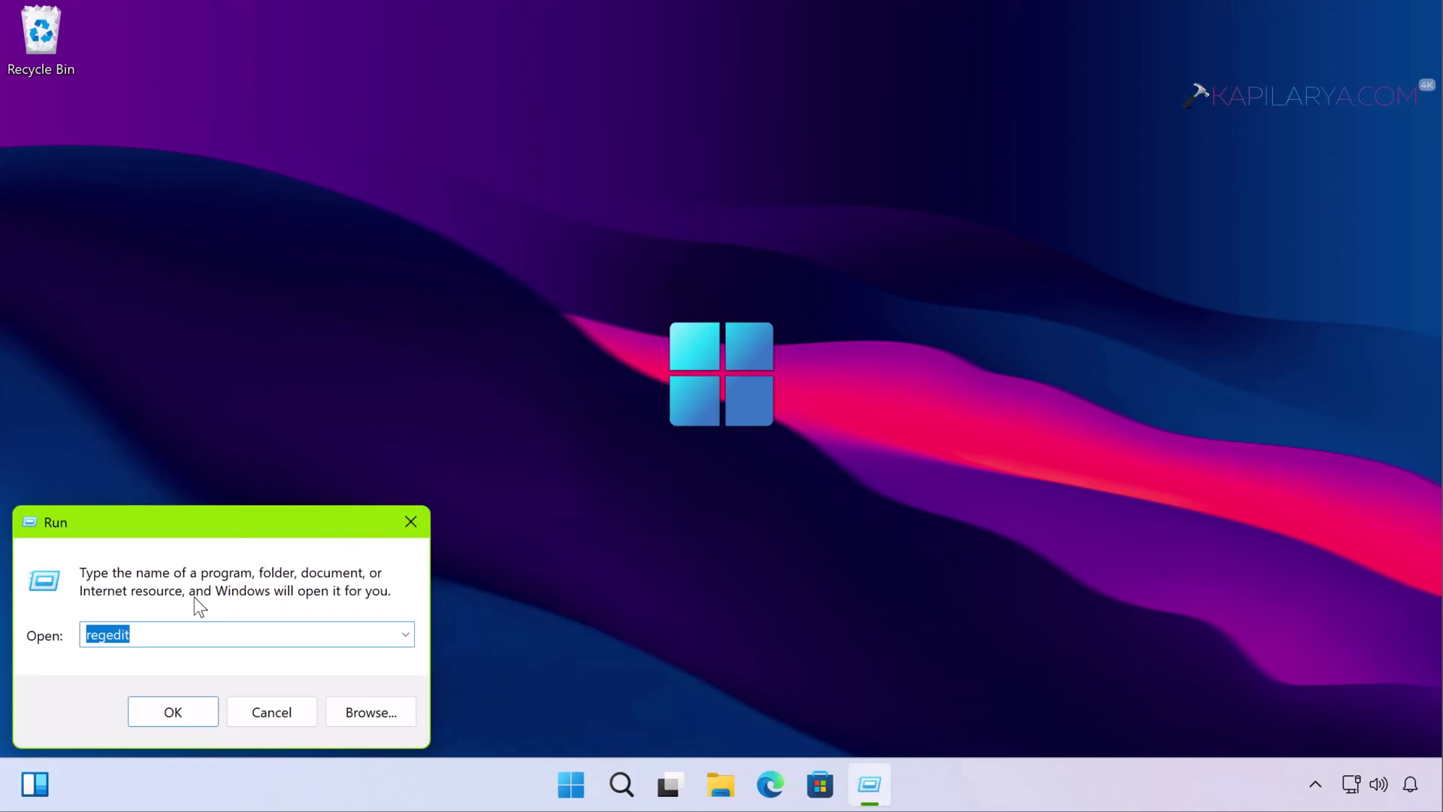
pyautogui.write('cmd')
pyautogui.click(177, 715)
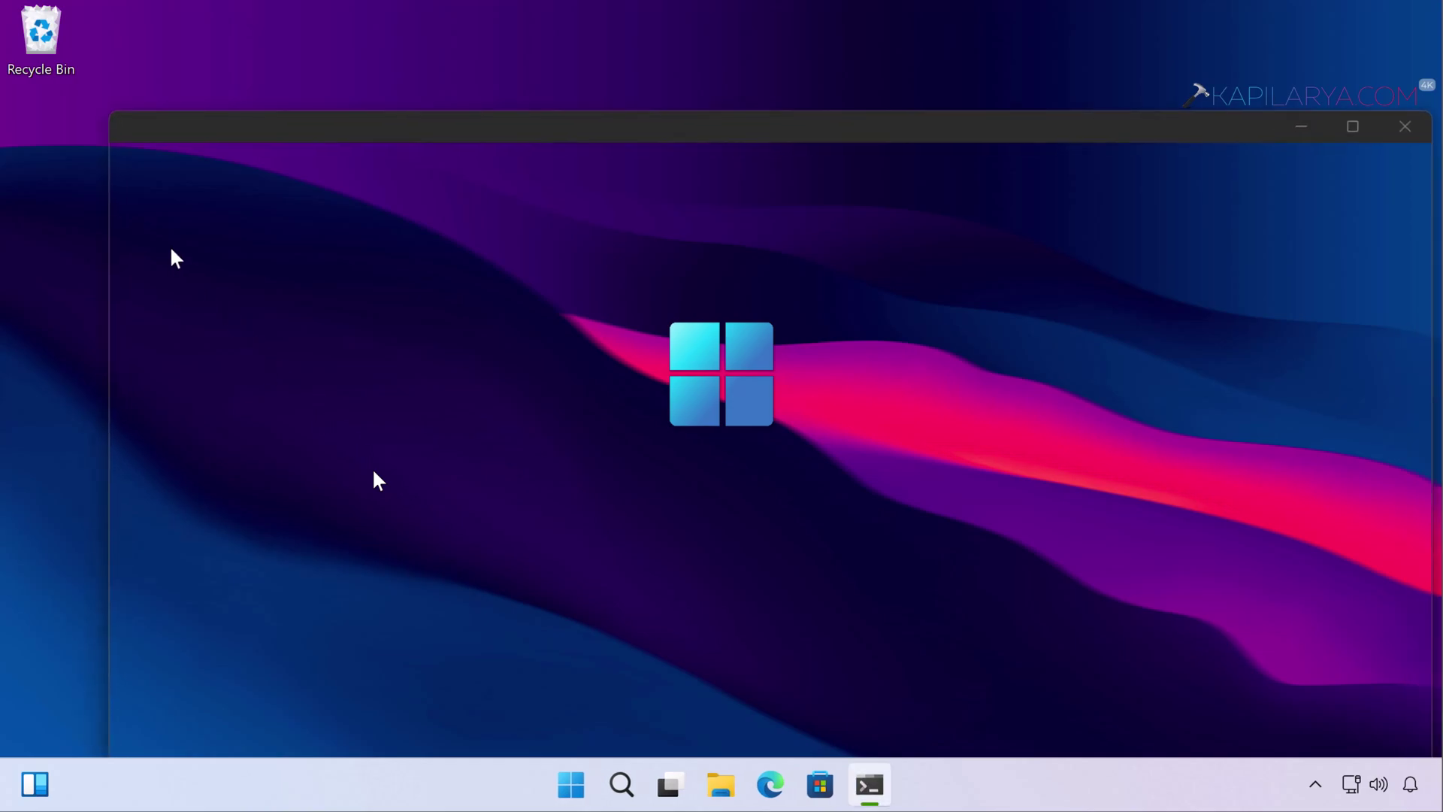
pyautogui.moveTo(198, 220); pyautogui.dragTo(831, 226)
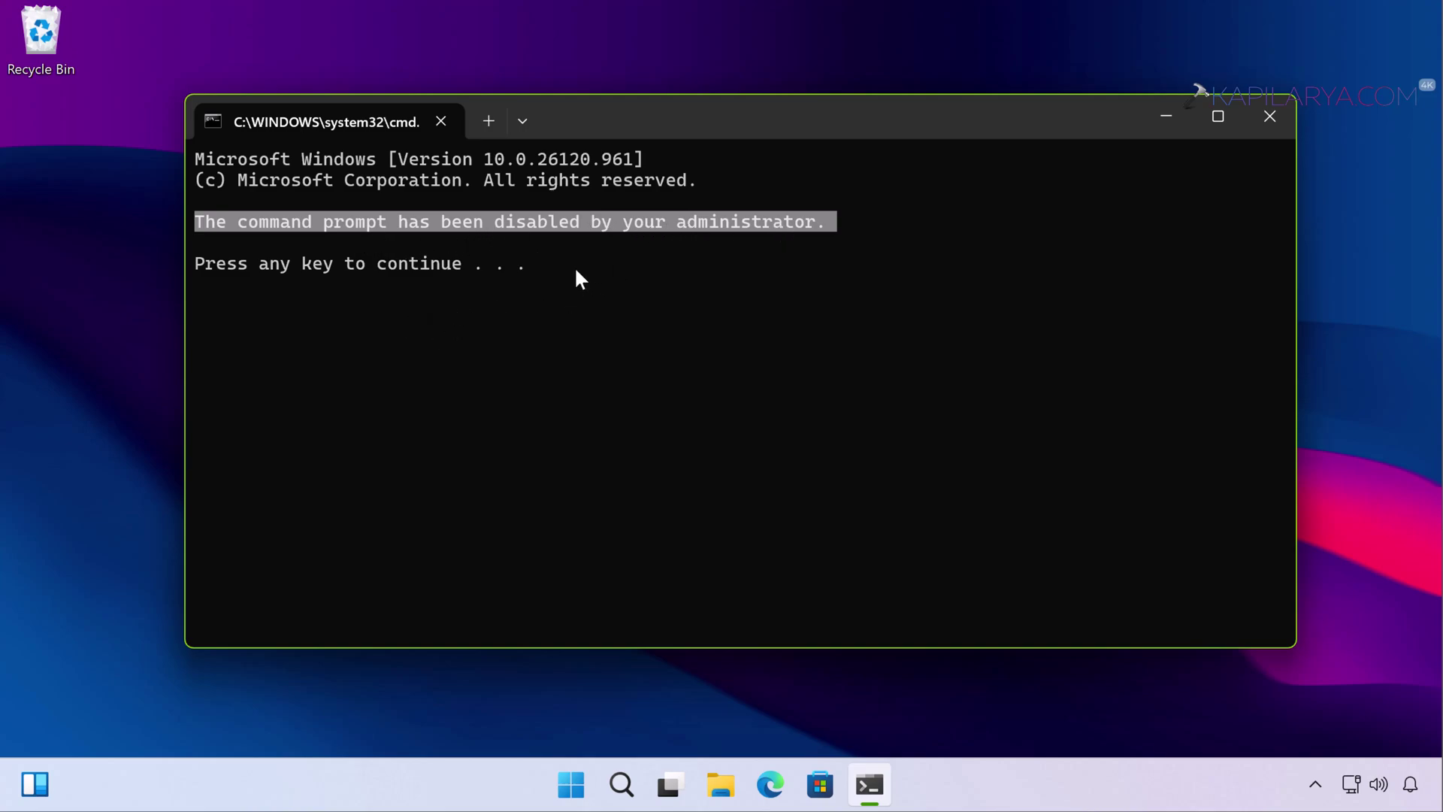
pyautogui.hotkey('ctrl', 'c')
pyautogui.press('Return')
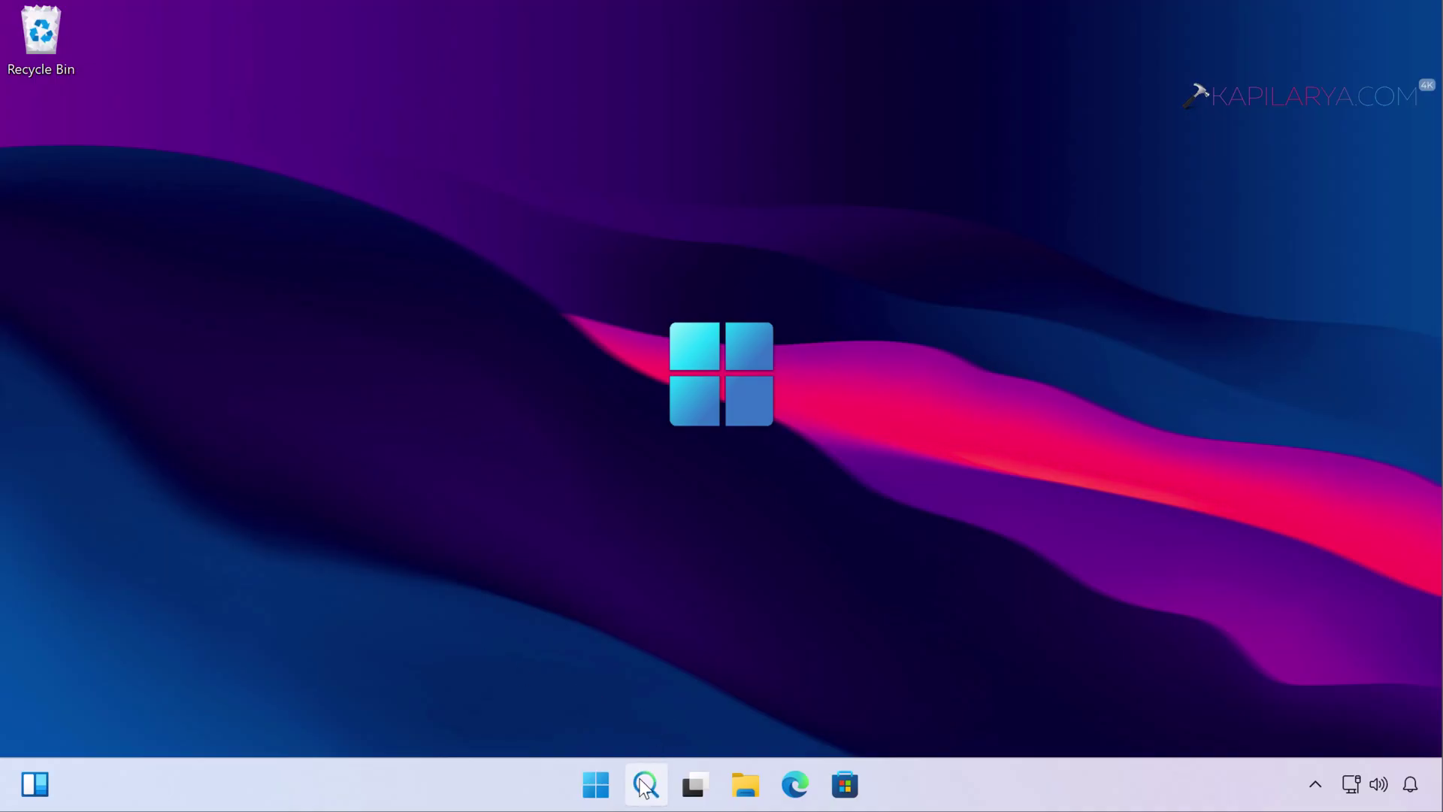
# Step: Search 'security' in Windows Search and open the Windows Security app
pyautogui.click(645, 786)
pyautogui.write('defender')
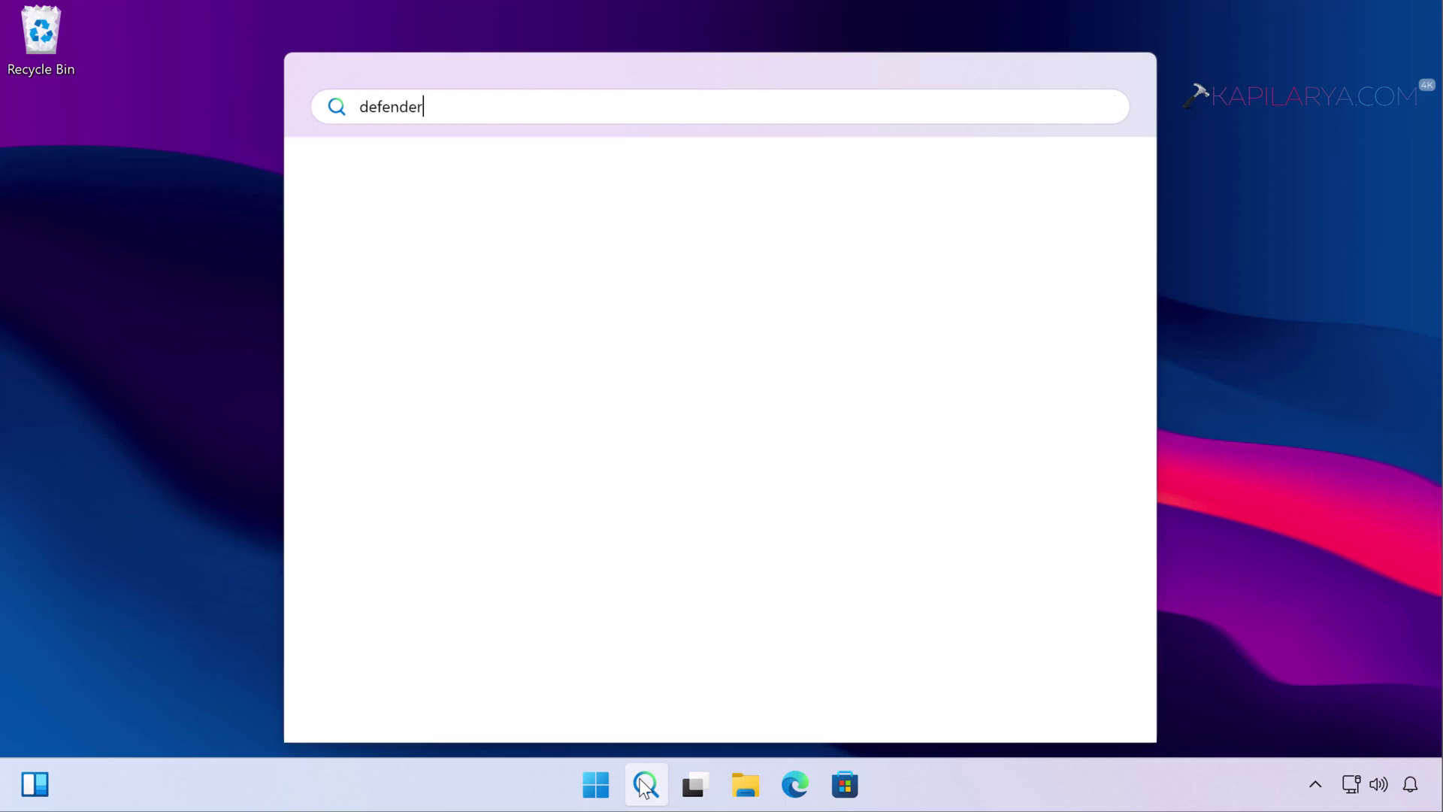
pyautogui.press('BackSpace')
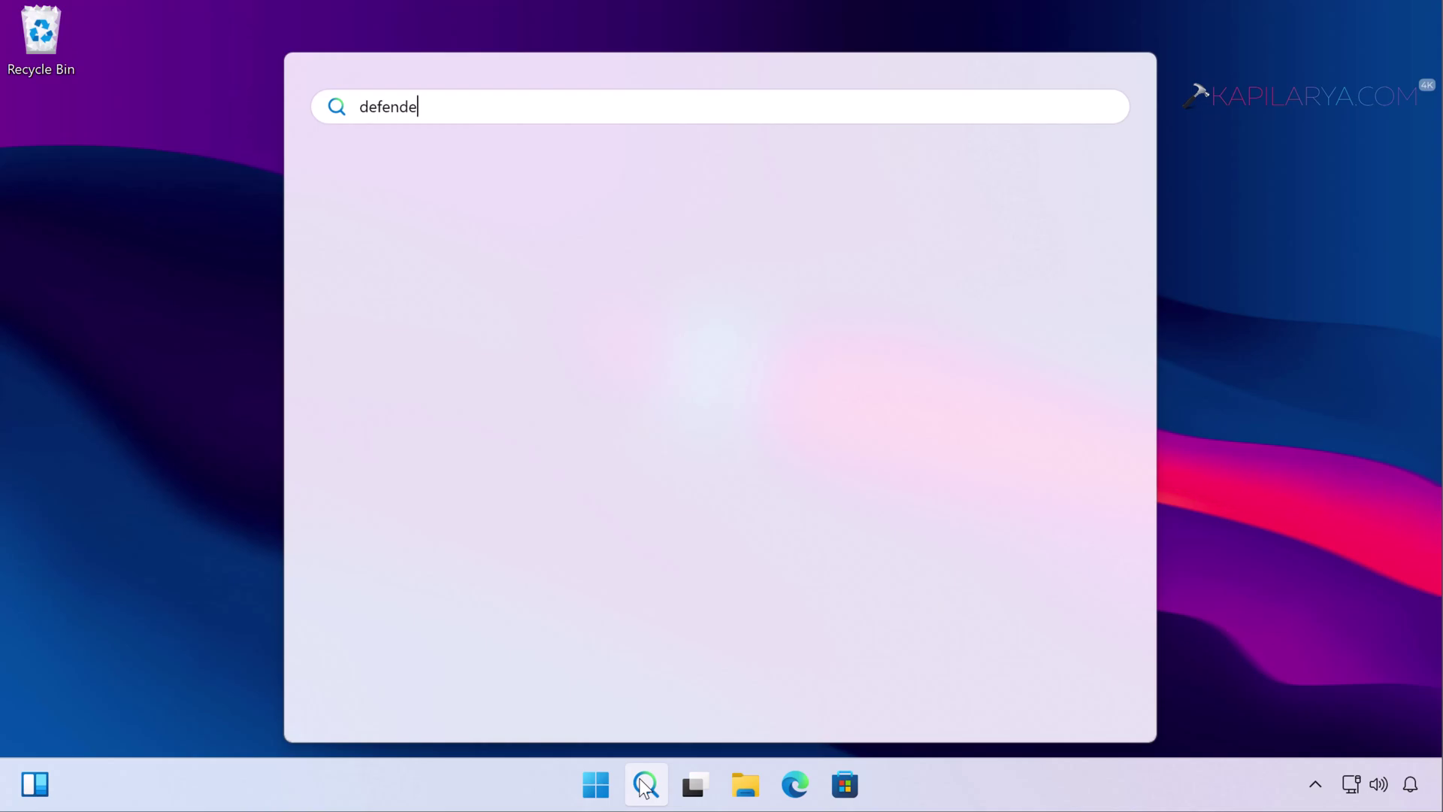
pyautogui.press('BackSpace')
pyautogui.press('BackSpace')
pyautogui.press('BackSpace')
pyautogui.press('BackSpace')
pyautogui.press('BackSpace')
pyautogui.press('BackSpace')
pyautogui.press('BackSpace')
pyautogui.write('security')
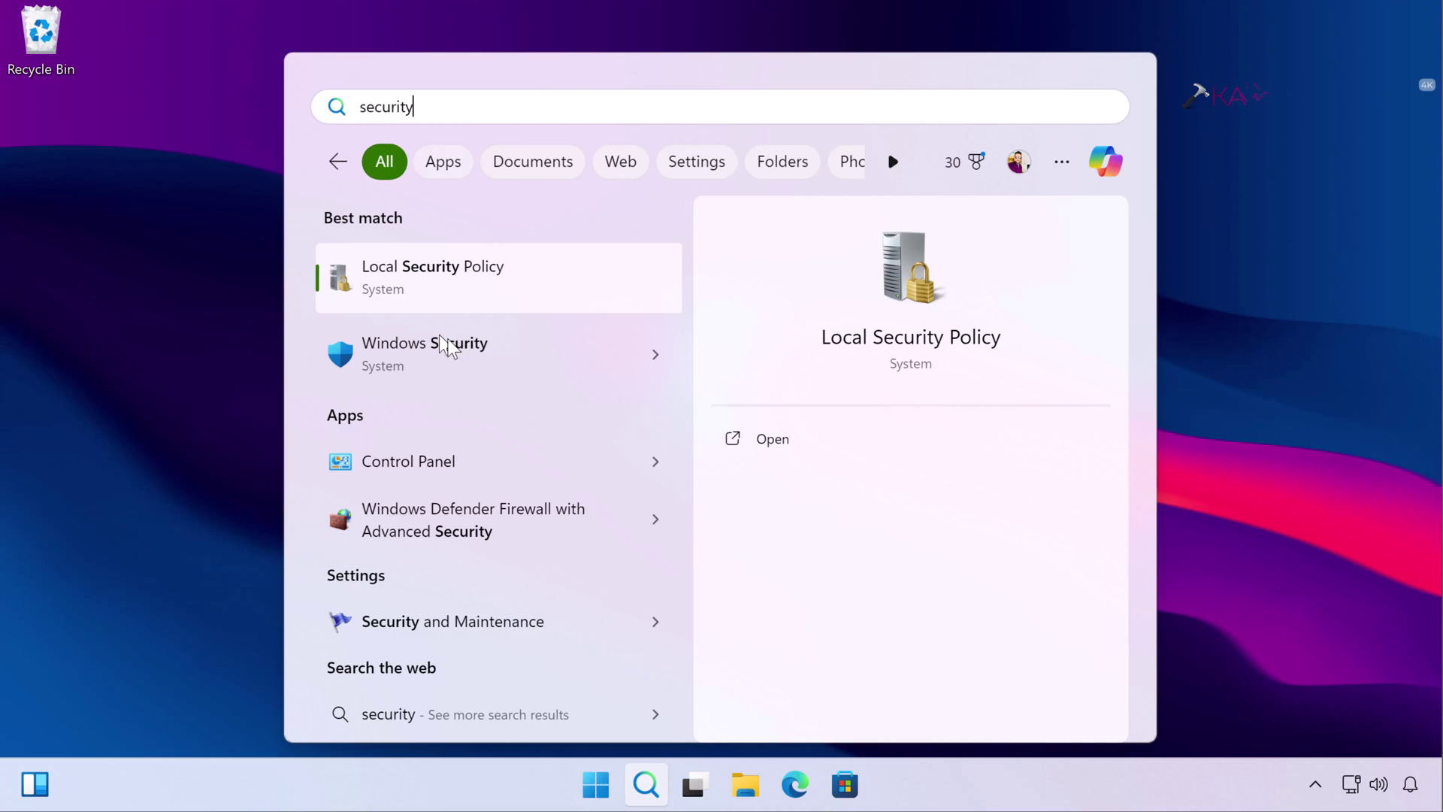
pyautogui.click(658, 358)
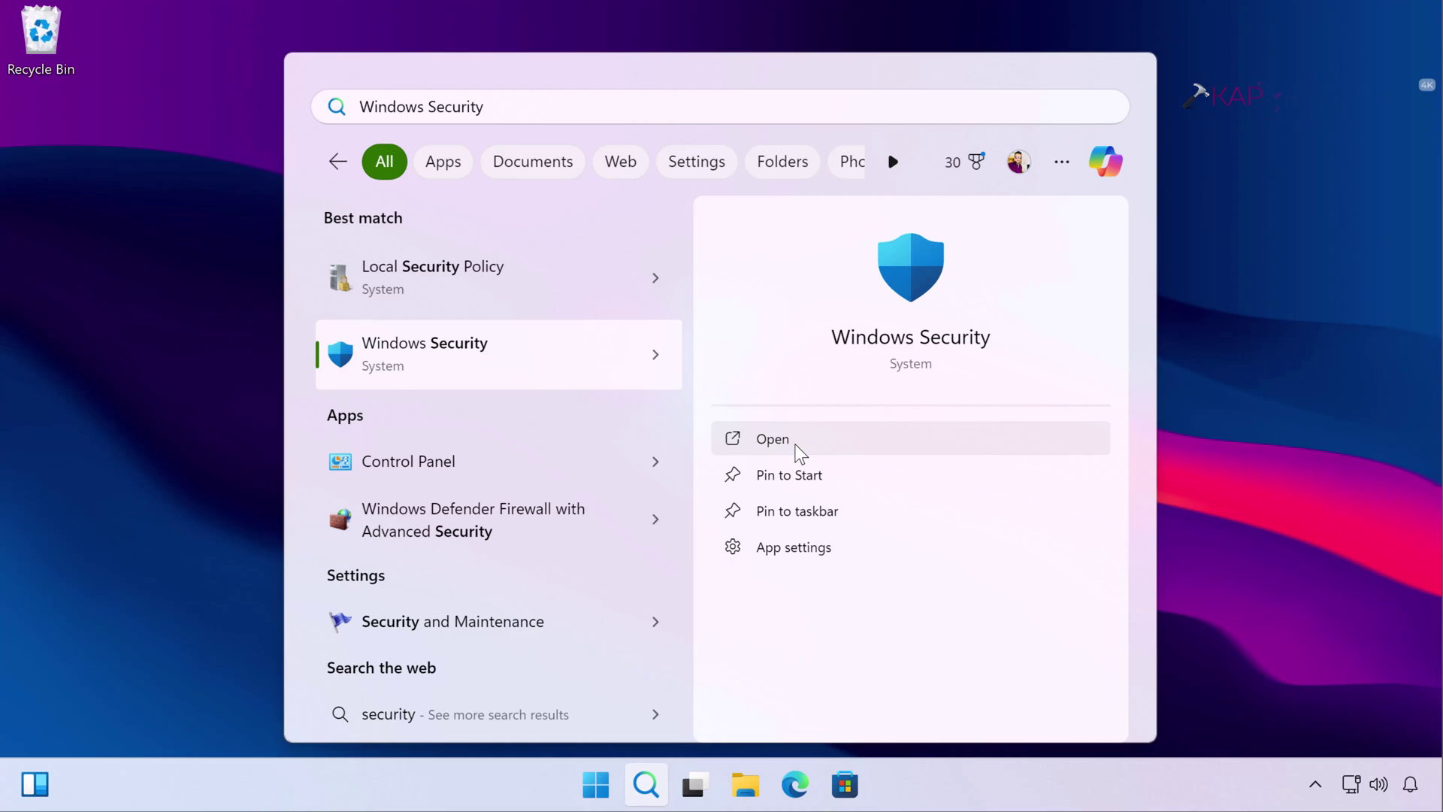
pyautogui.click(796, 447)
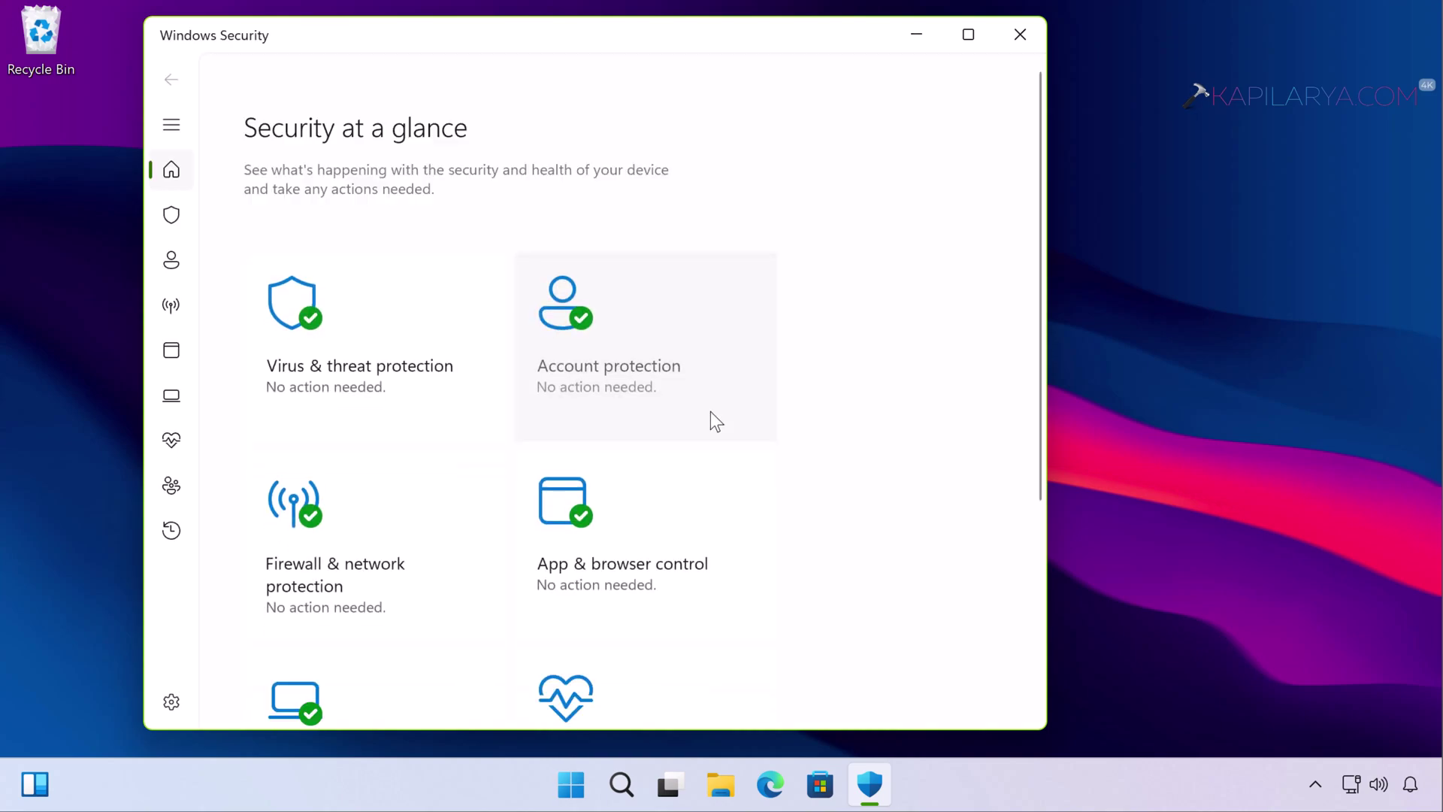
# Step: Run a Quick scan under Virus & threat protection, then close Windows Security with Alt+F4
pyautogui.click(438, 368)
pyautogui.scroll(-5, 438, 365)
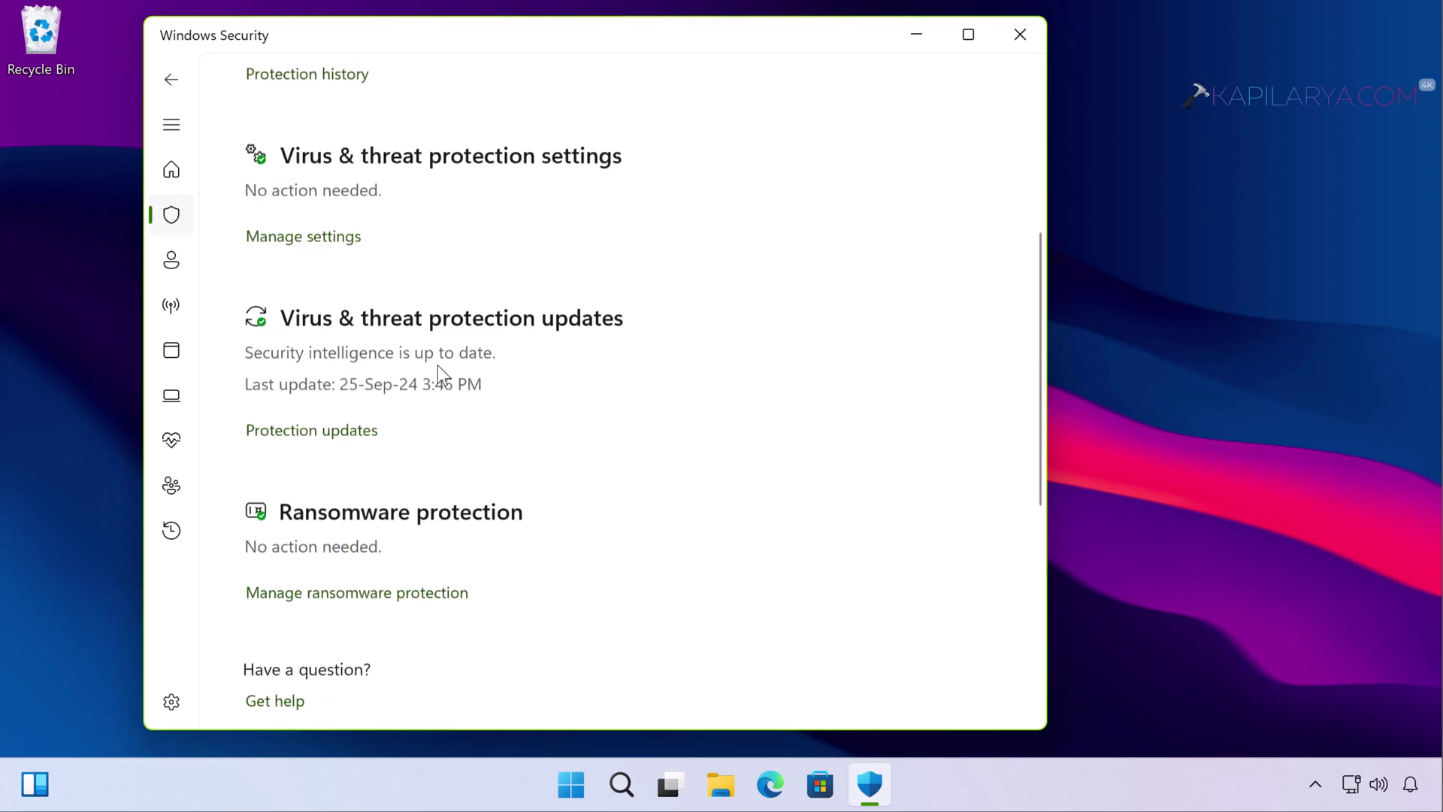
pyautogui.scroll(5, 437, 365)
pyautogui.scroll(1, 437, 365)
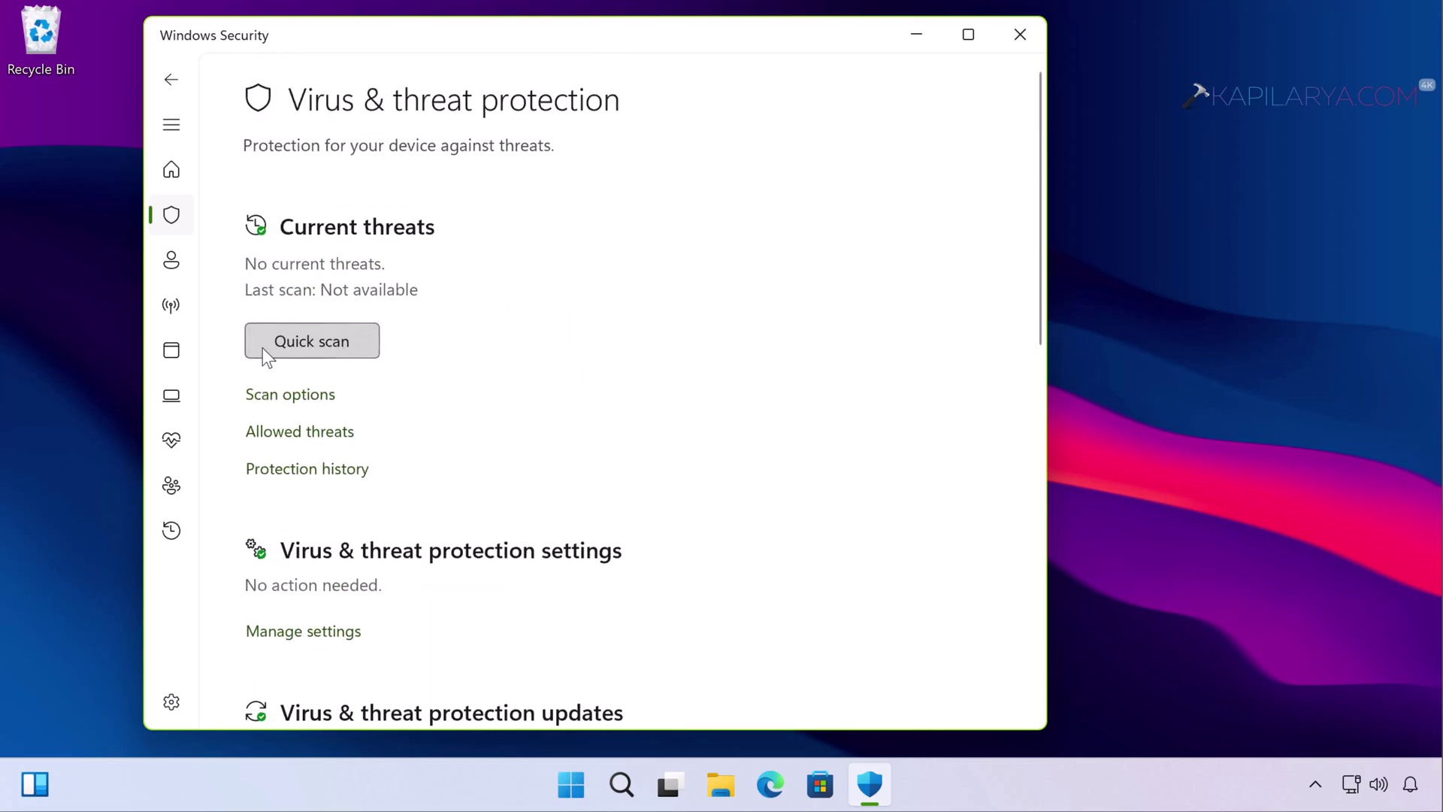
pyautogui.click(336, 337)
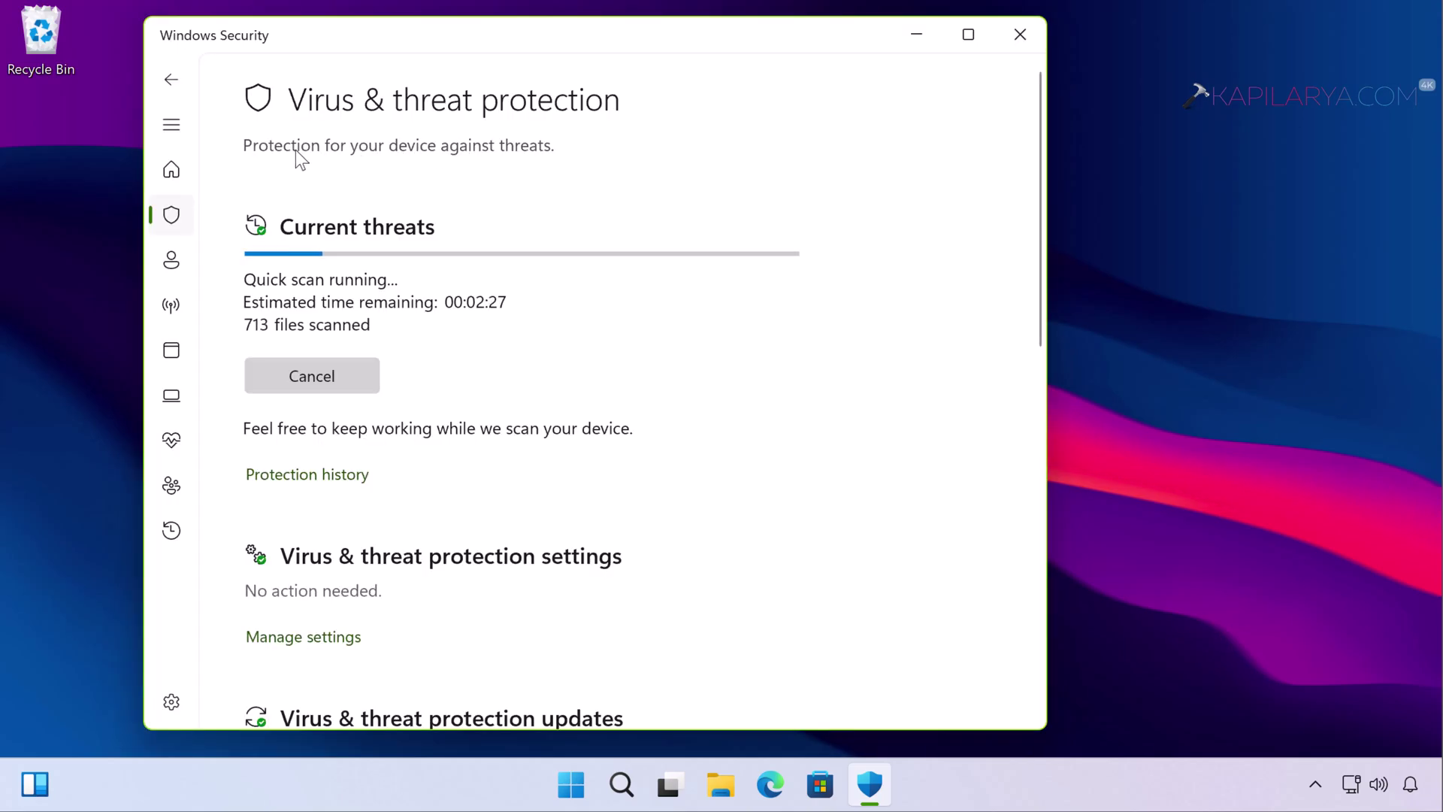
pyautogui.hotkey('alt', 'F4')
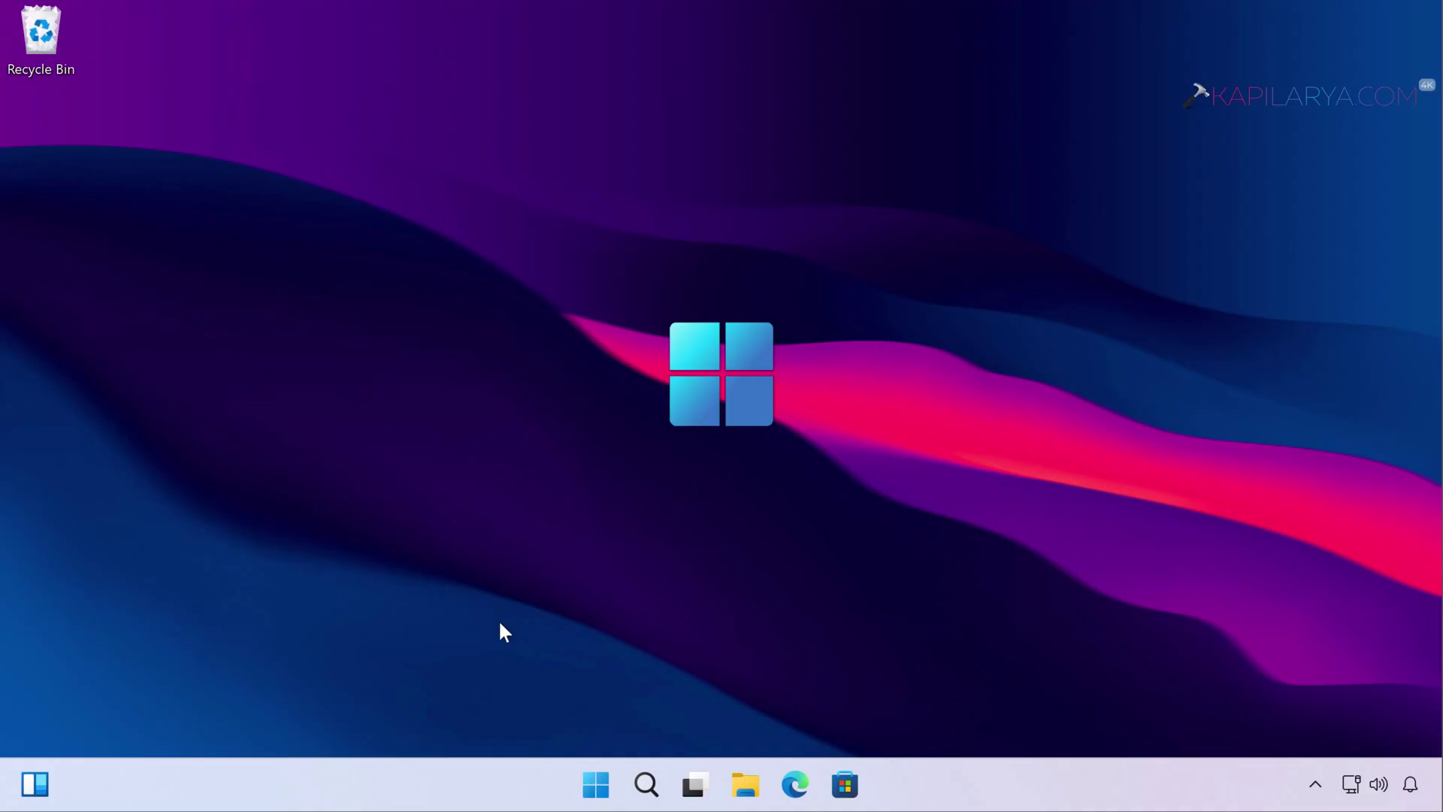
# Step: Launch regedit from Run, approve the UAC prompt, and select the address bar path to replace it
pyautogui.rightClick(593, 783)
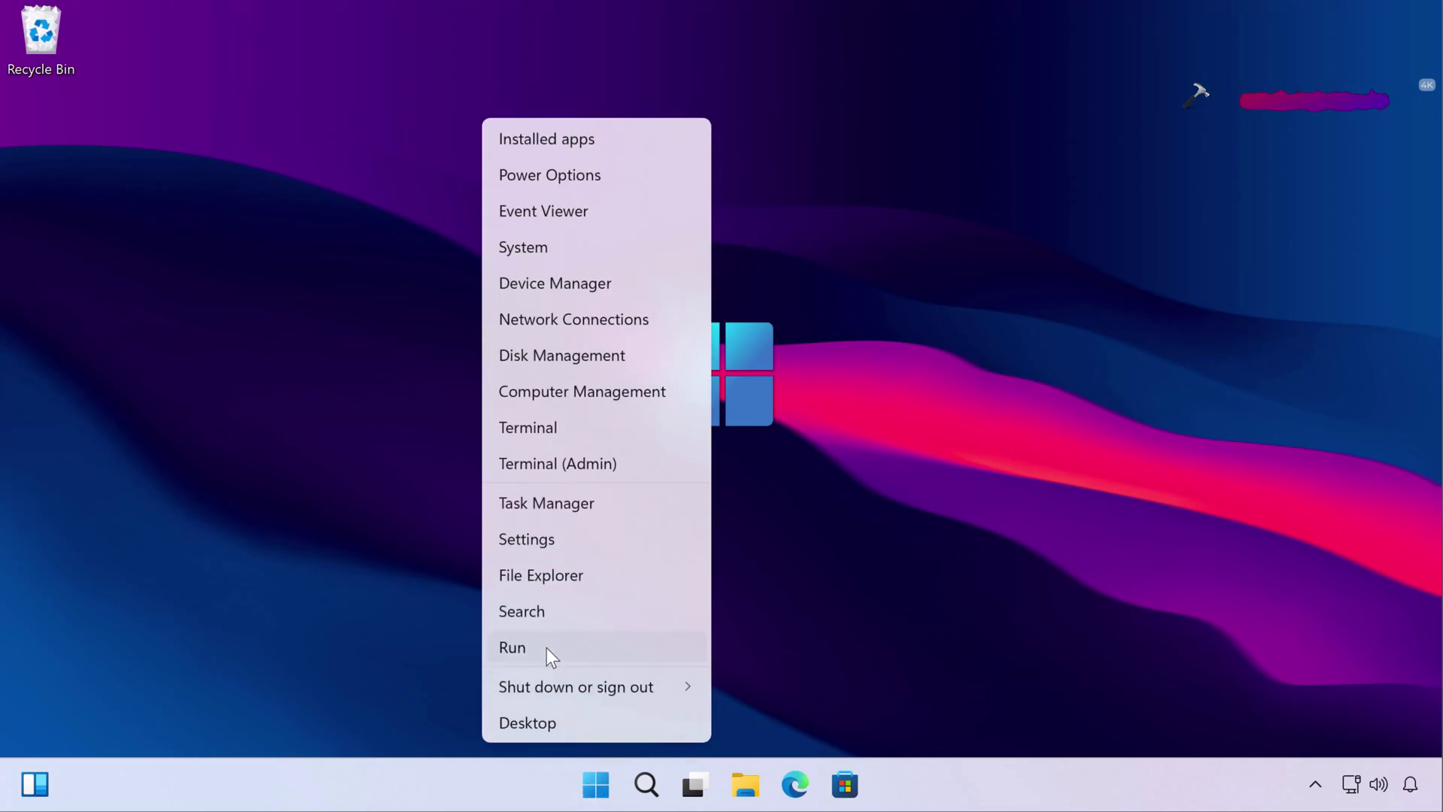
pyautogui.click(548, 648)
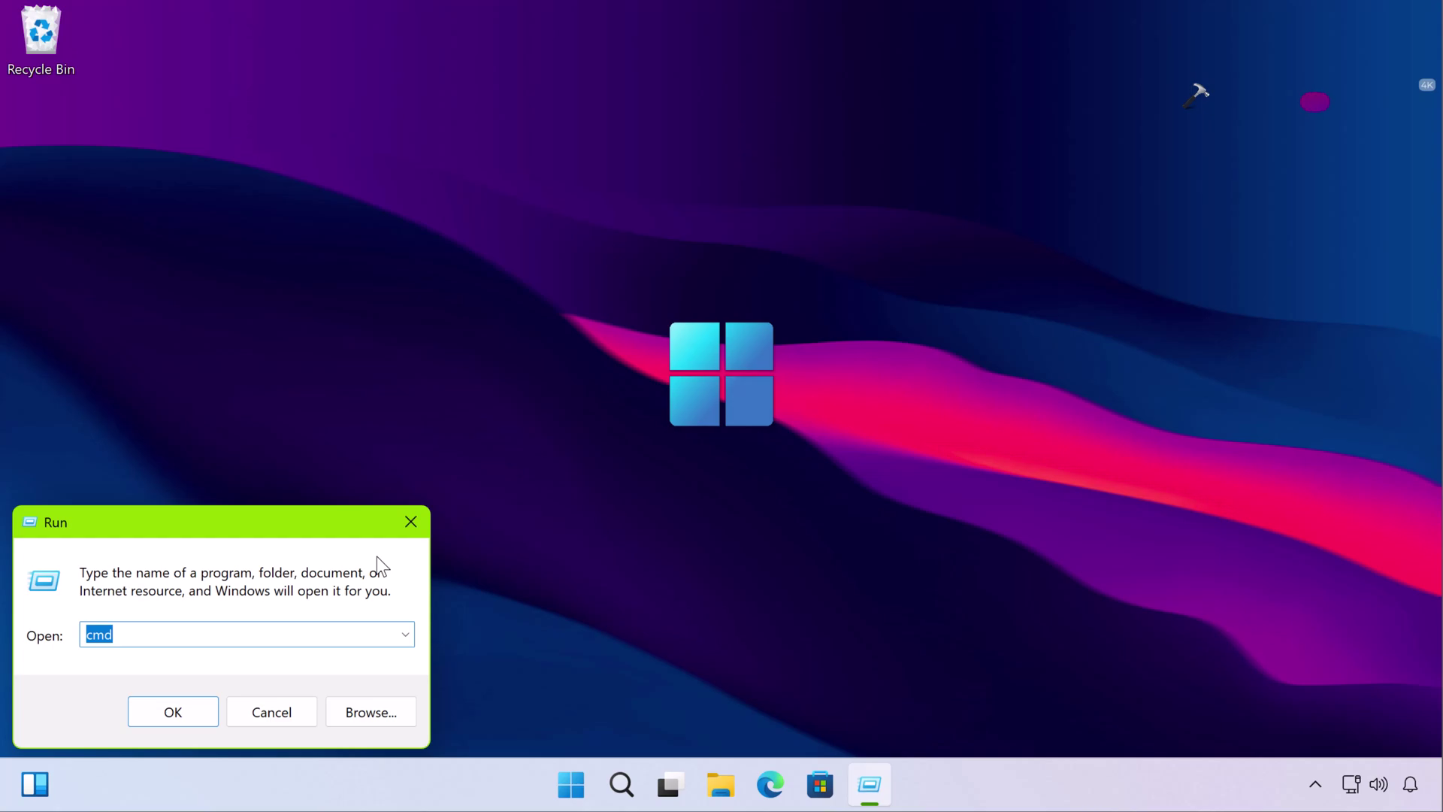
pyautogui.write('regedit')
pyautogui.press('Return')
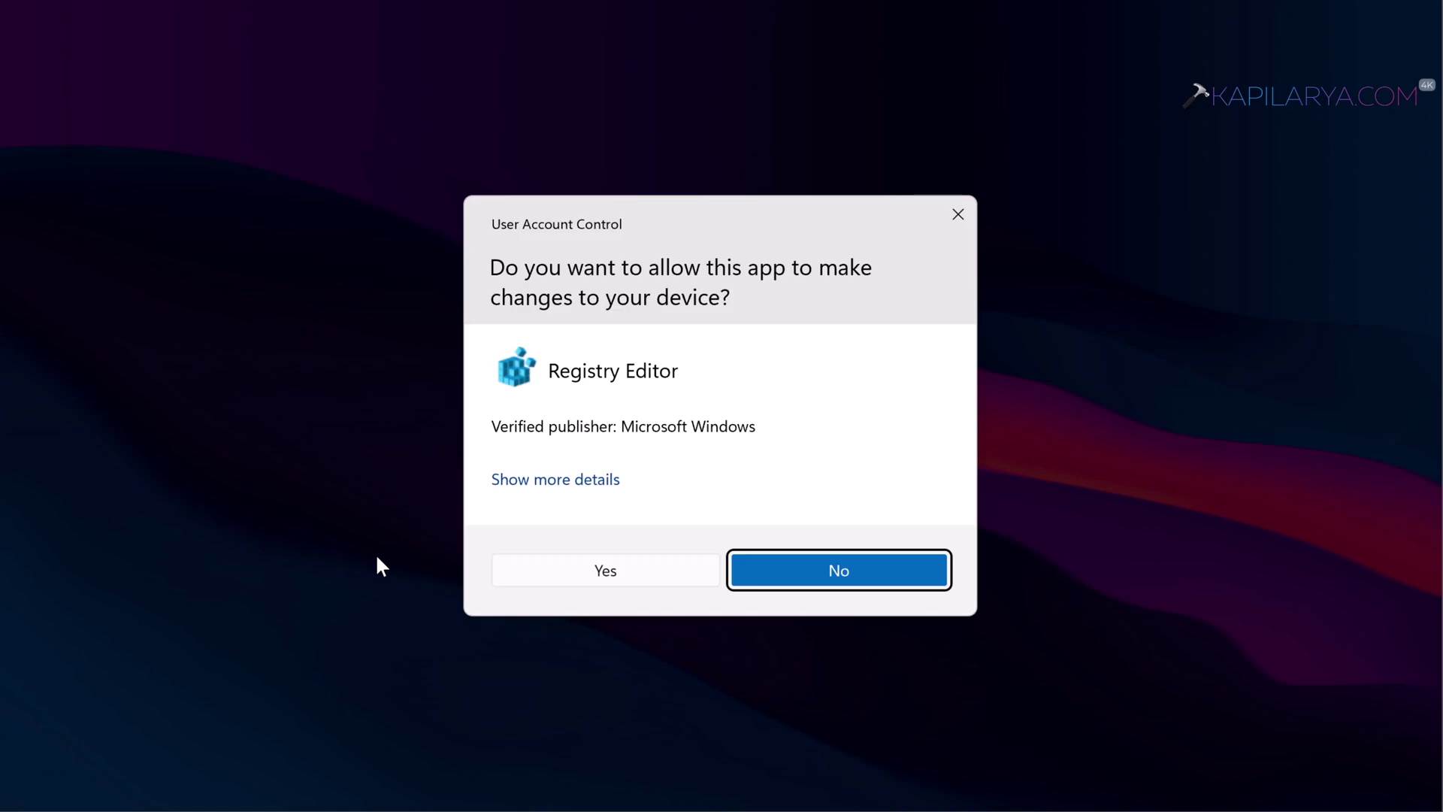
pyautogui.click(548, 568)
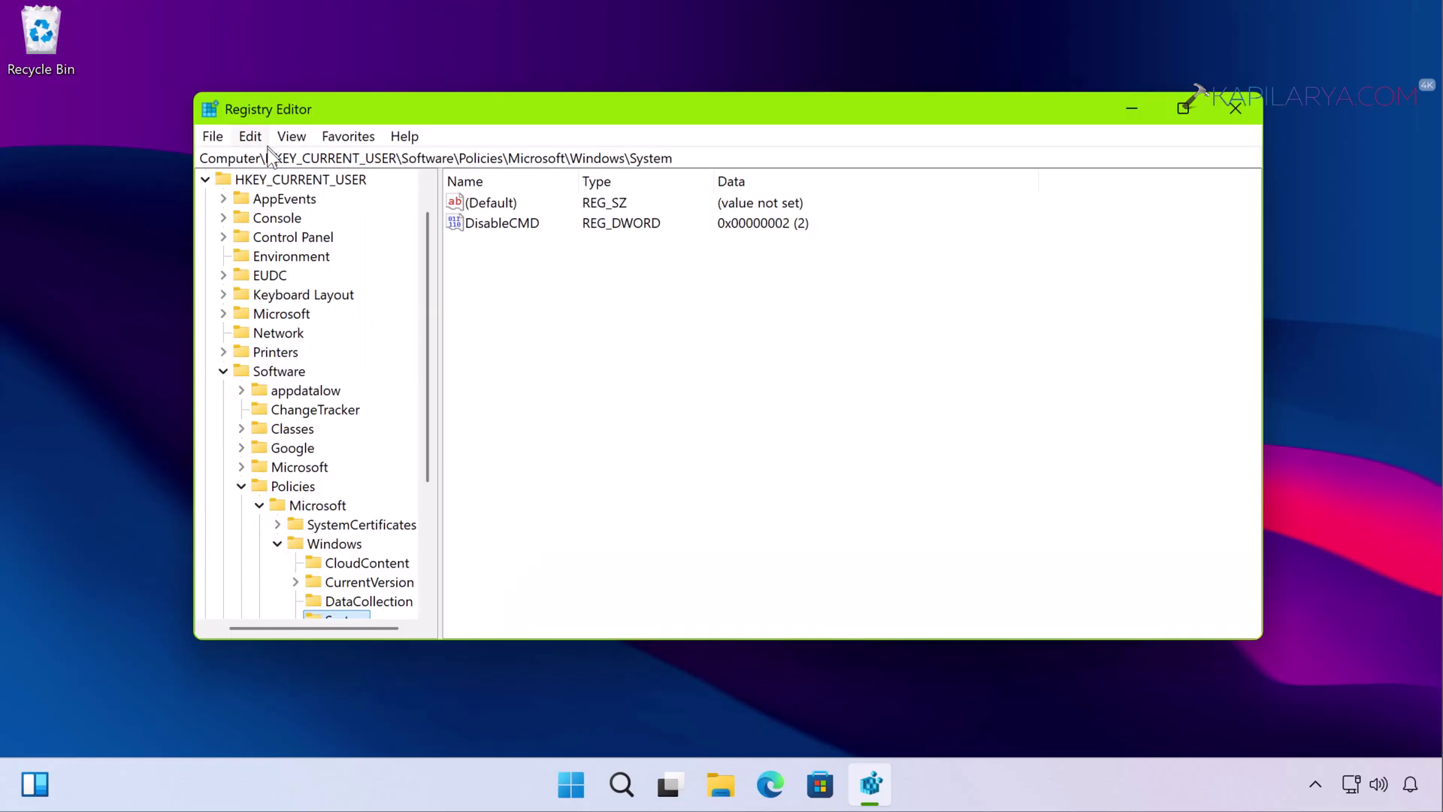
pyautogui.moveTo(265, 158); pyautogui.dragTo(672, 165)
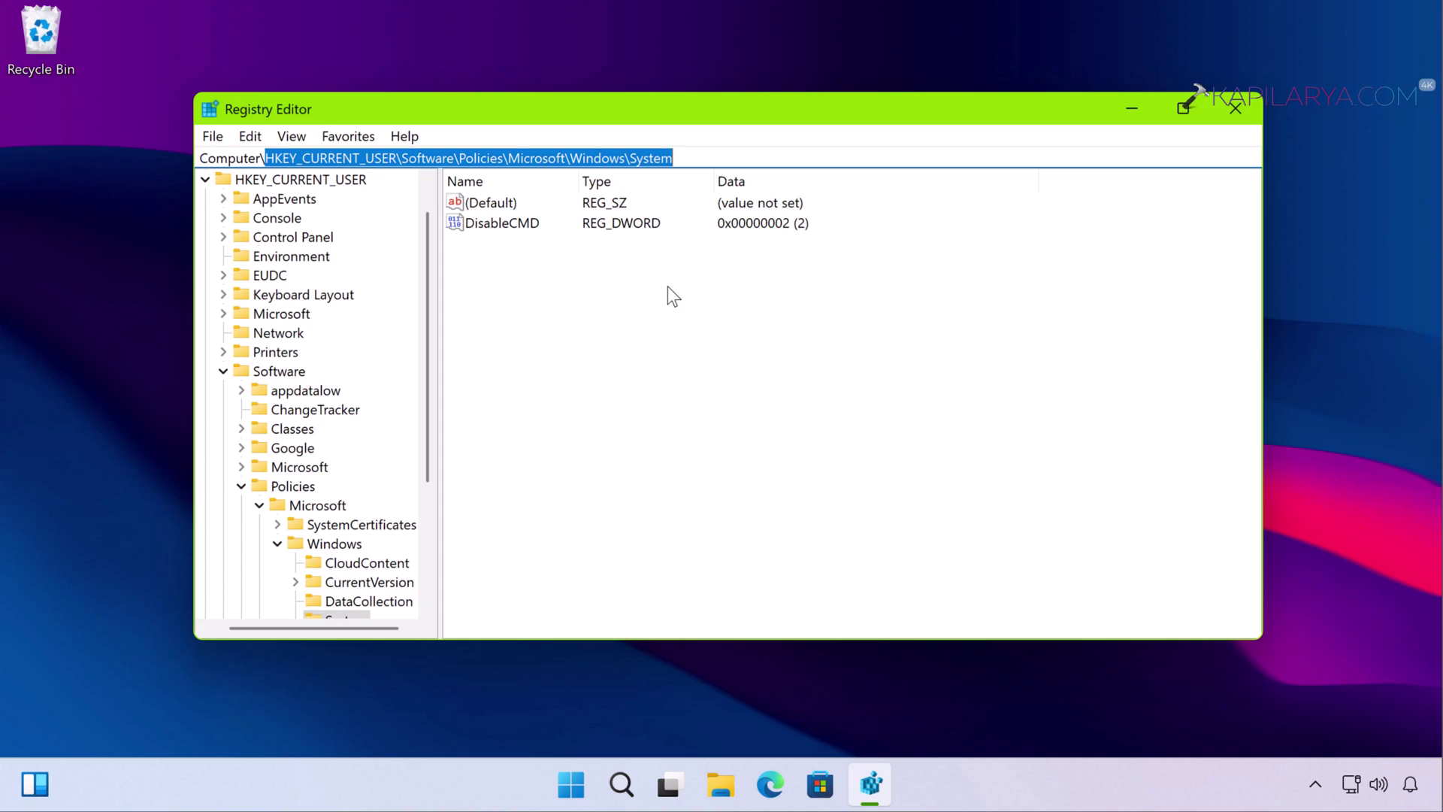
# Step: Set the DisableCMD value to 0 and close Registry Editor
pyautogui.click(496, 225)
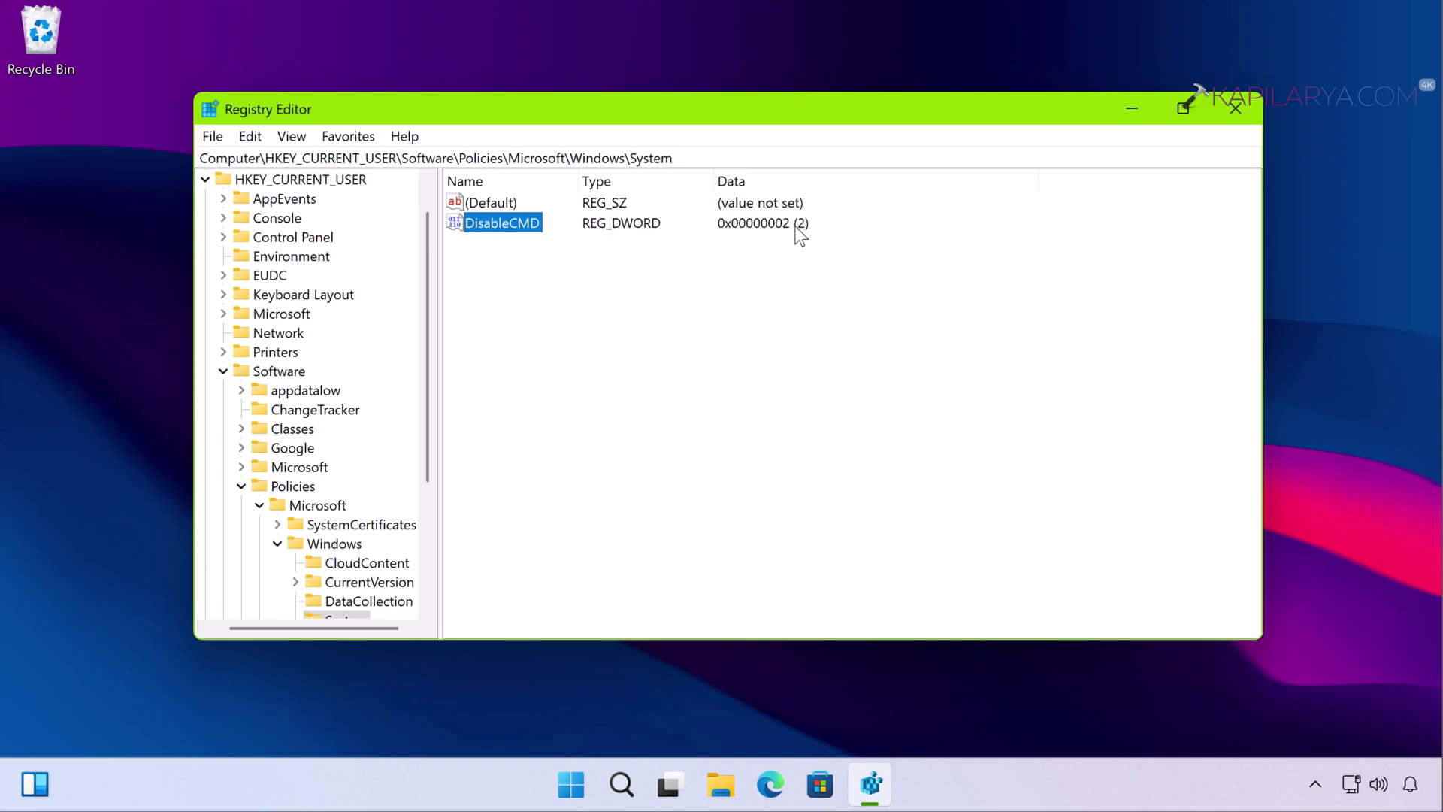
pyautogui.doubleClick(520, 228)
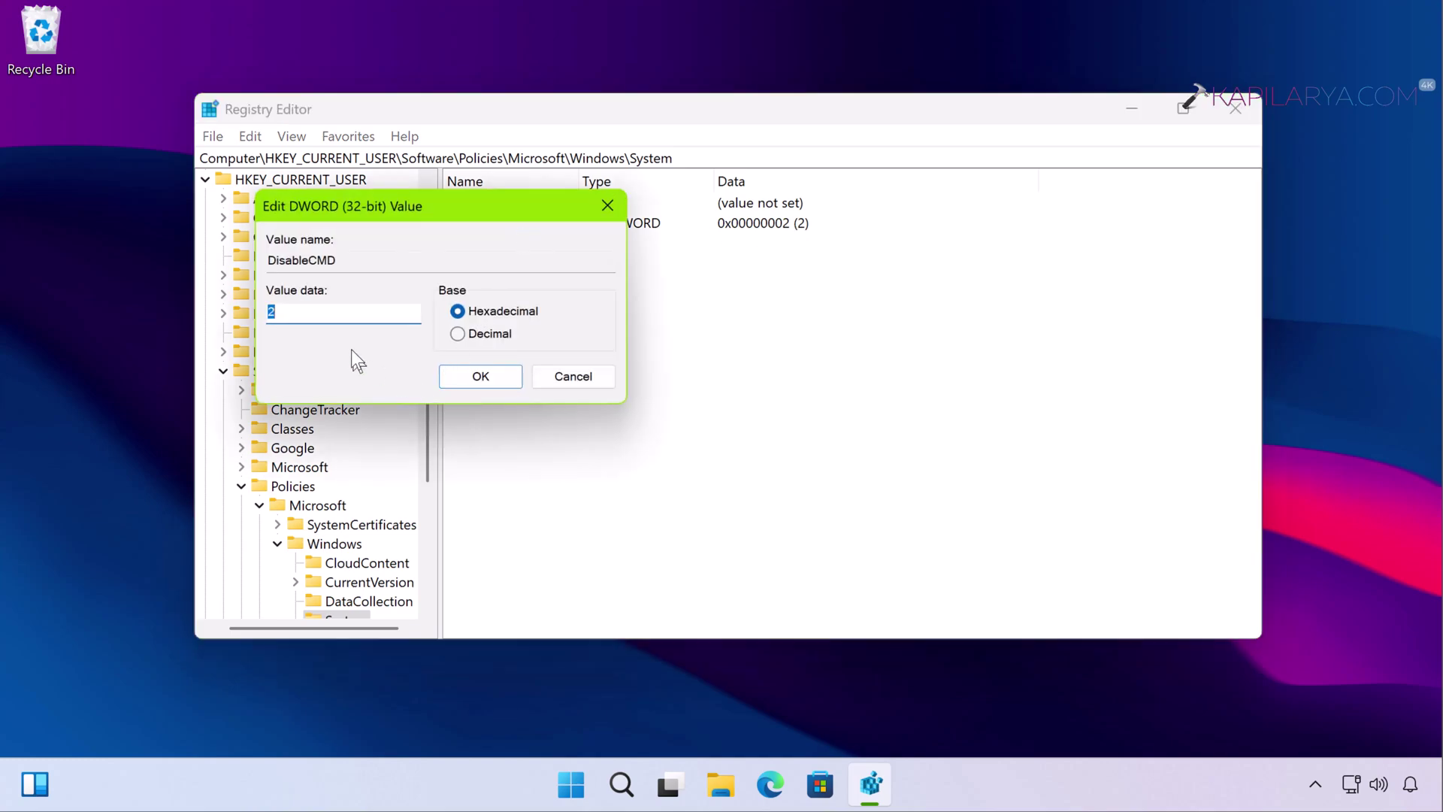
pyautogui.moveTo(376, 211); pyautogui.dragTo(829, 322)
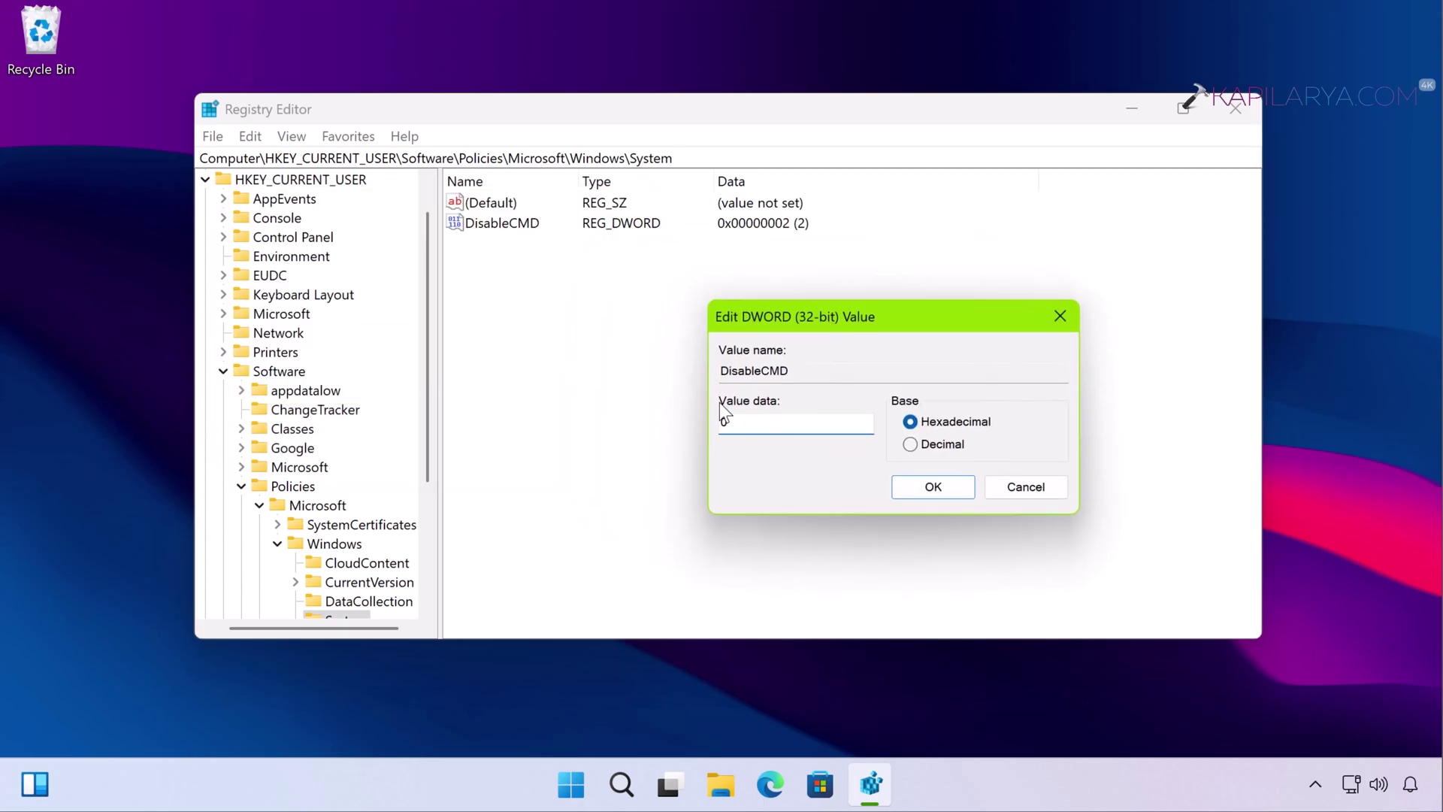
pyautogui.click(931, 489)
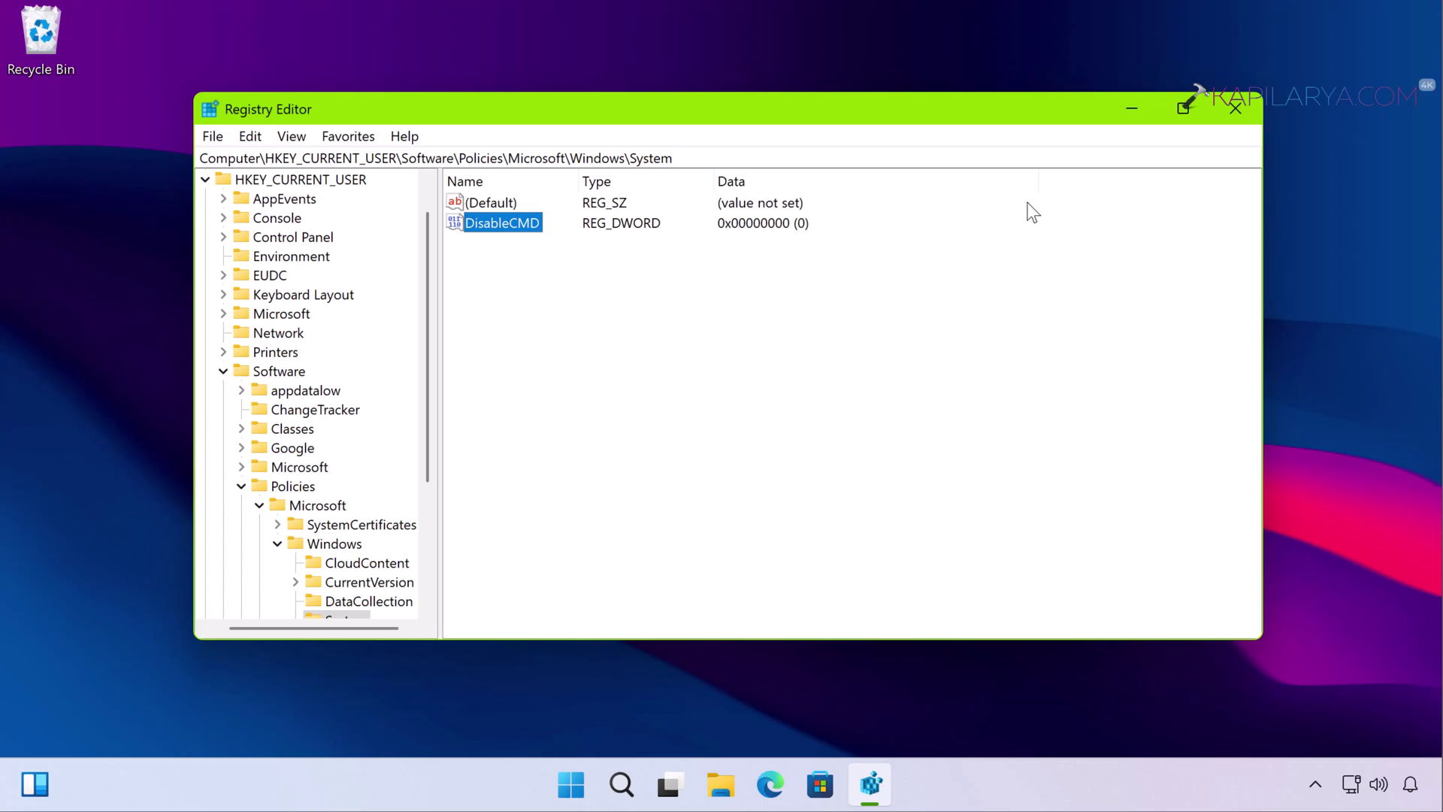
pyautogui.click(1226, 112)
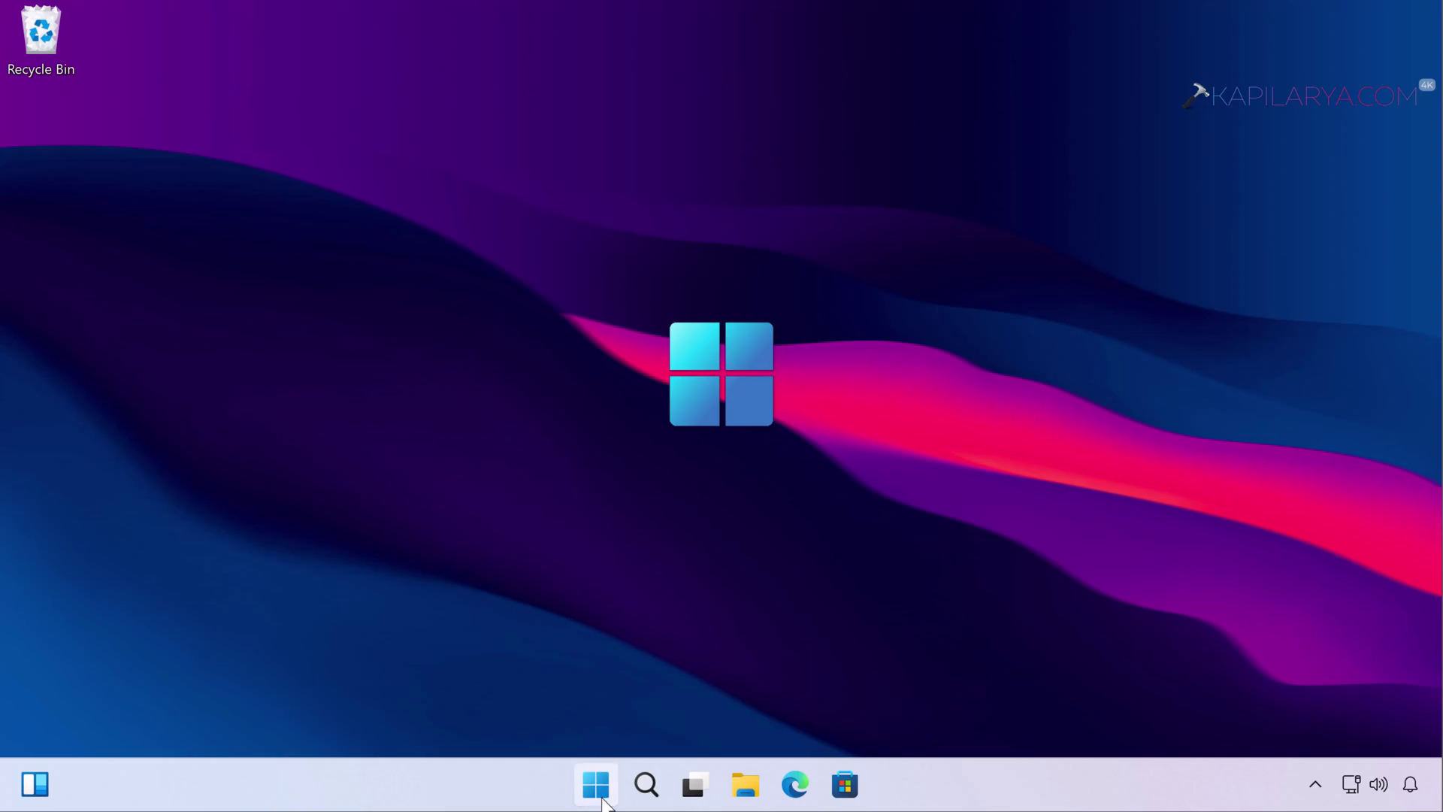
# Step: Run gpedit.msc from the Start button's Run box
pyautogui.rightClick(591, 769)
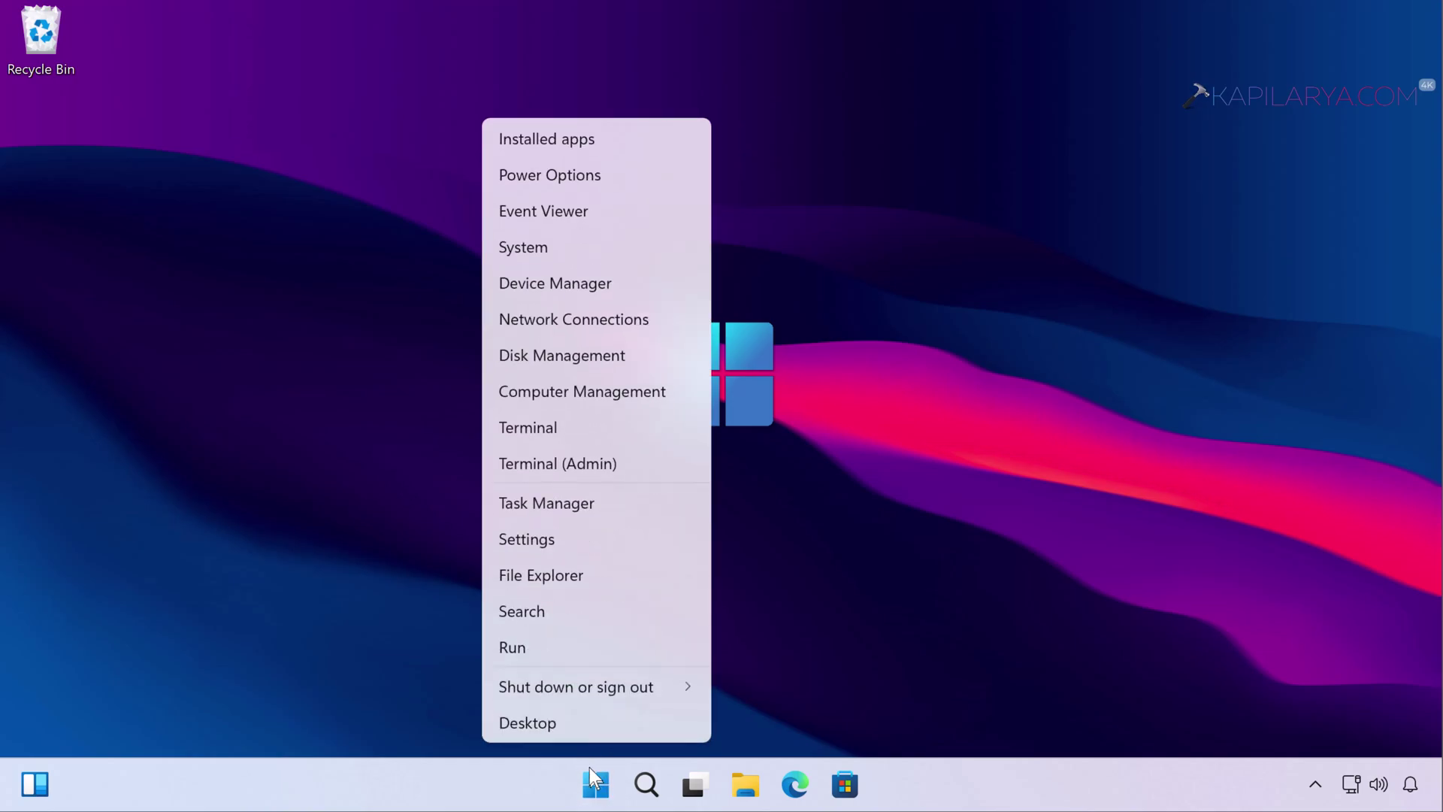
pyautogui.click(546, 647)
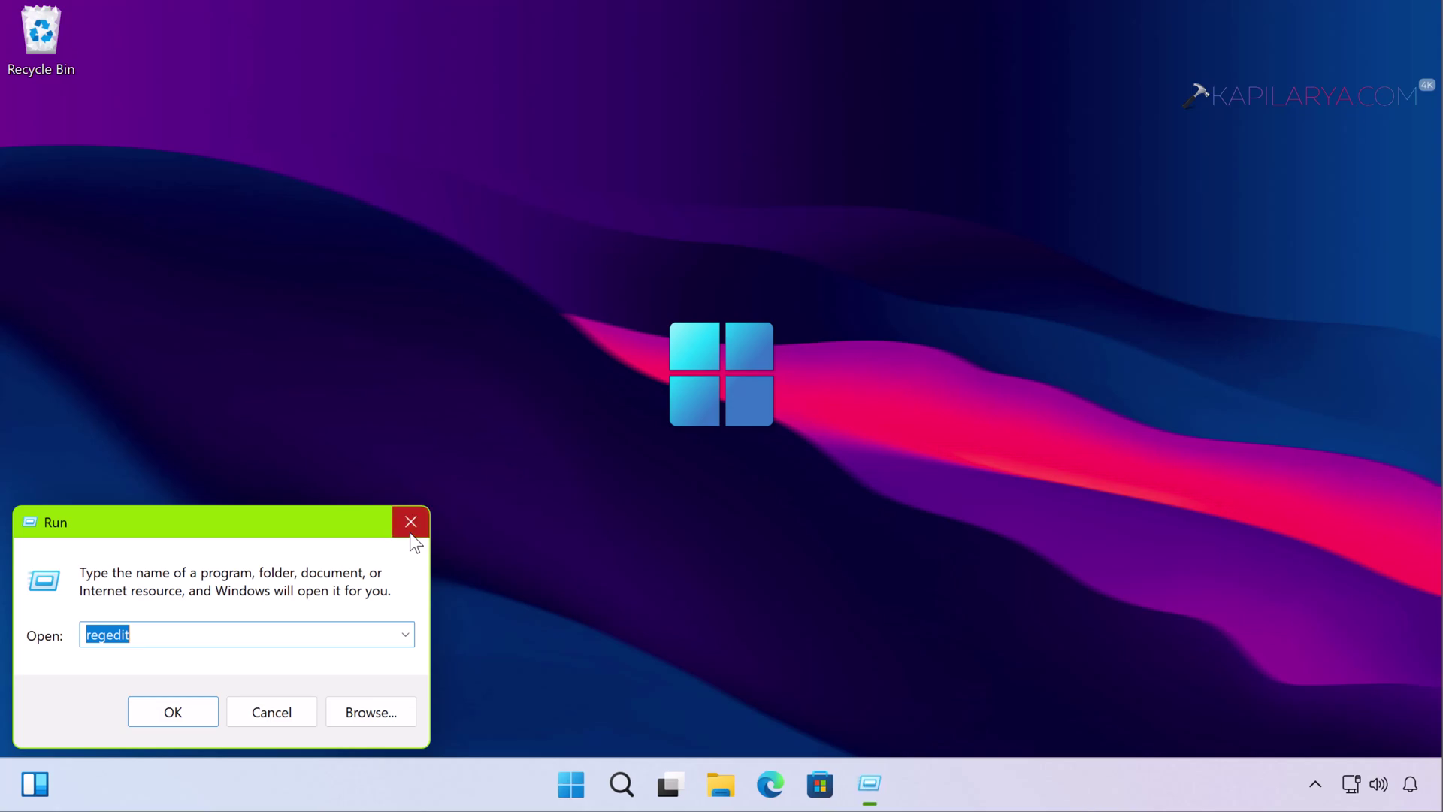
pyautogui.write('gpedit.msc')
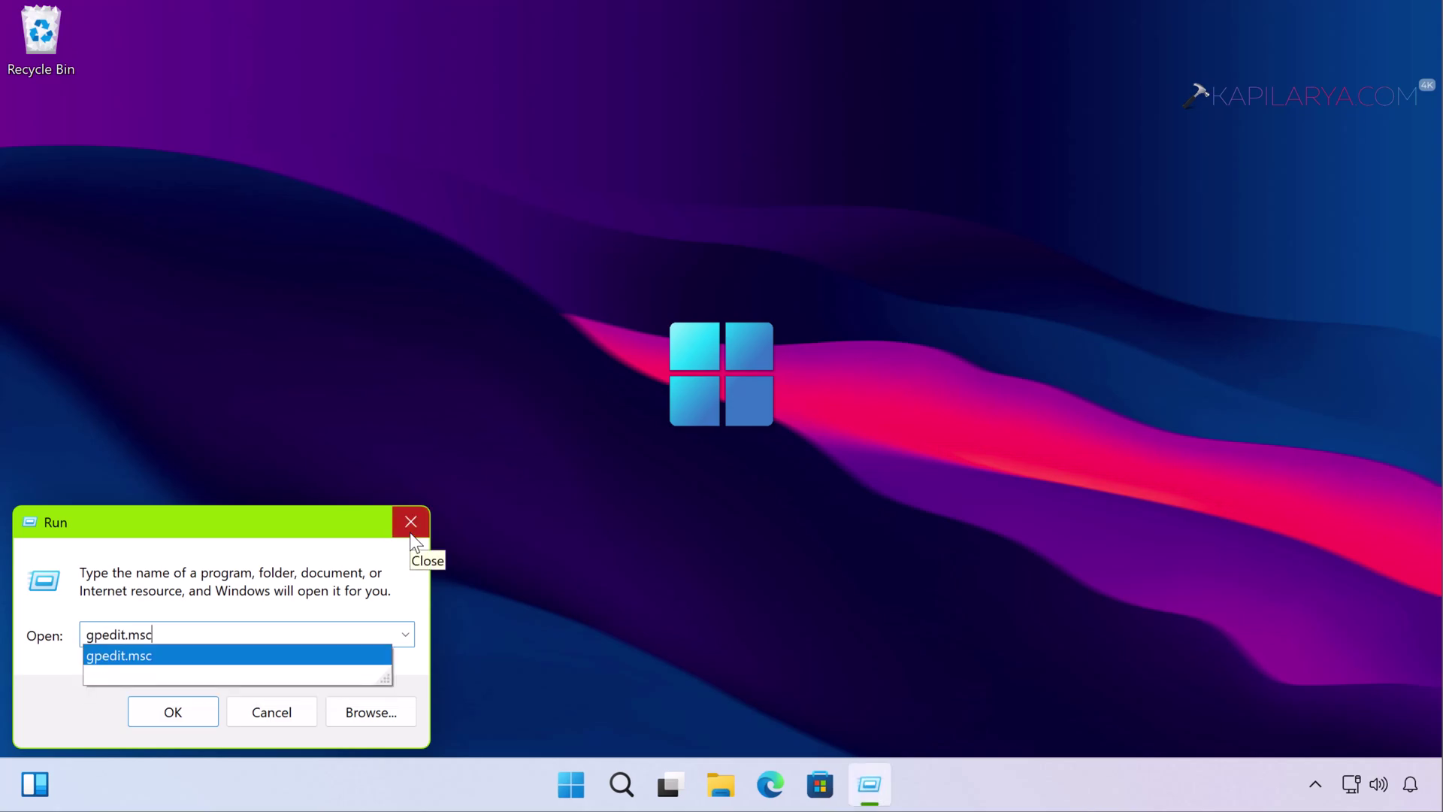
pyautogui.press('Return')
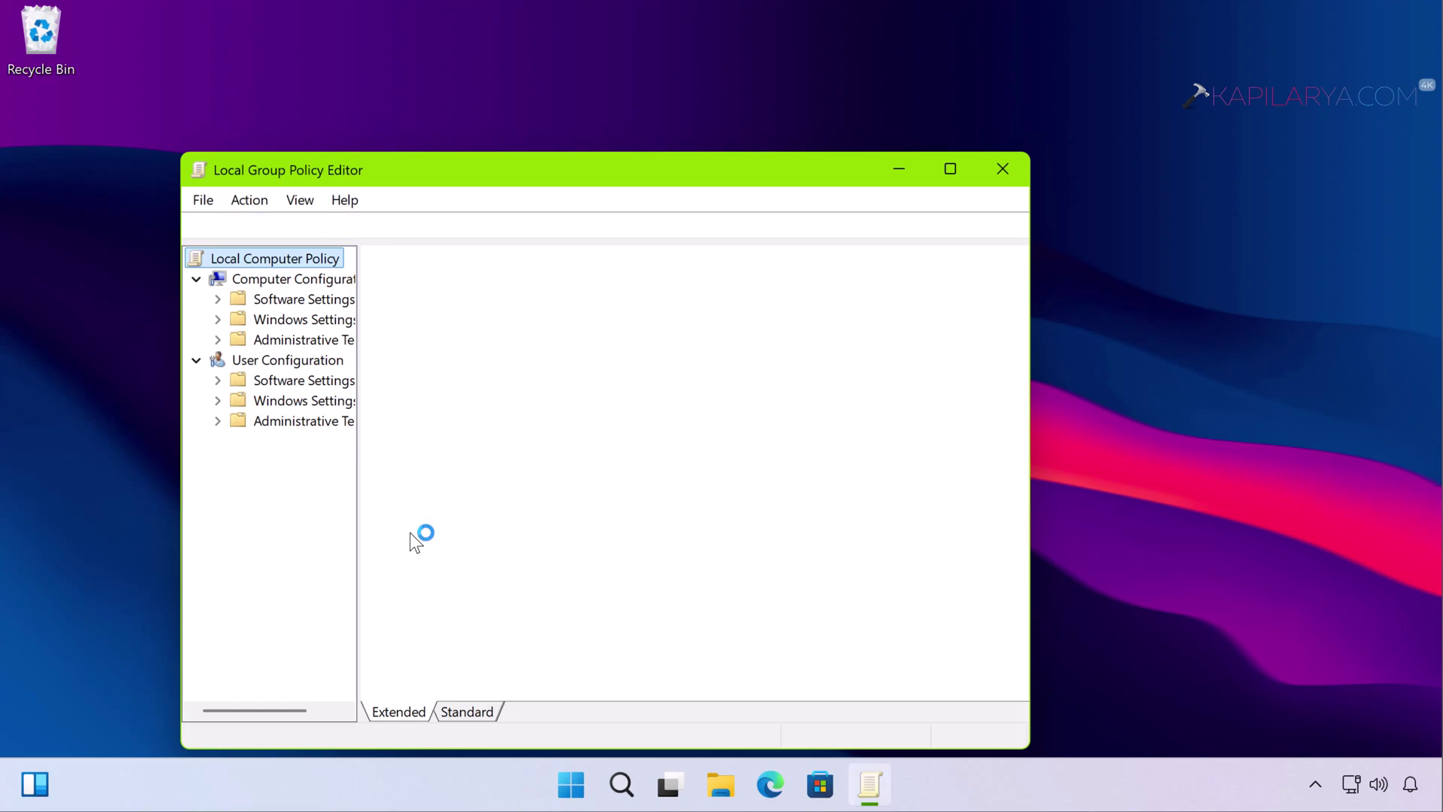
# Step: Browse to User Configuration > Administrative Templates > System and open Prevent access to the command prompt
pyautogui.click(280, 422)
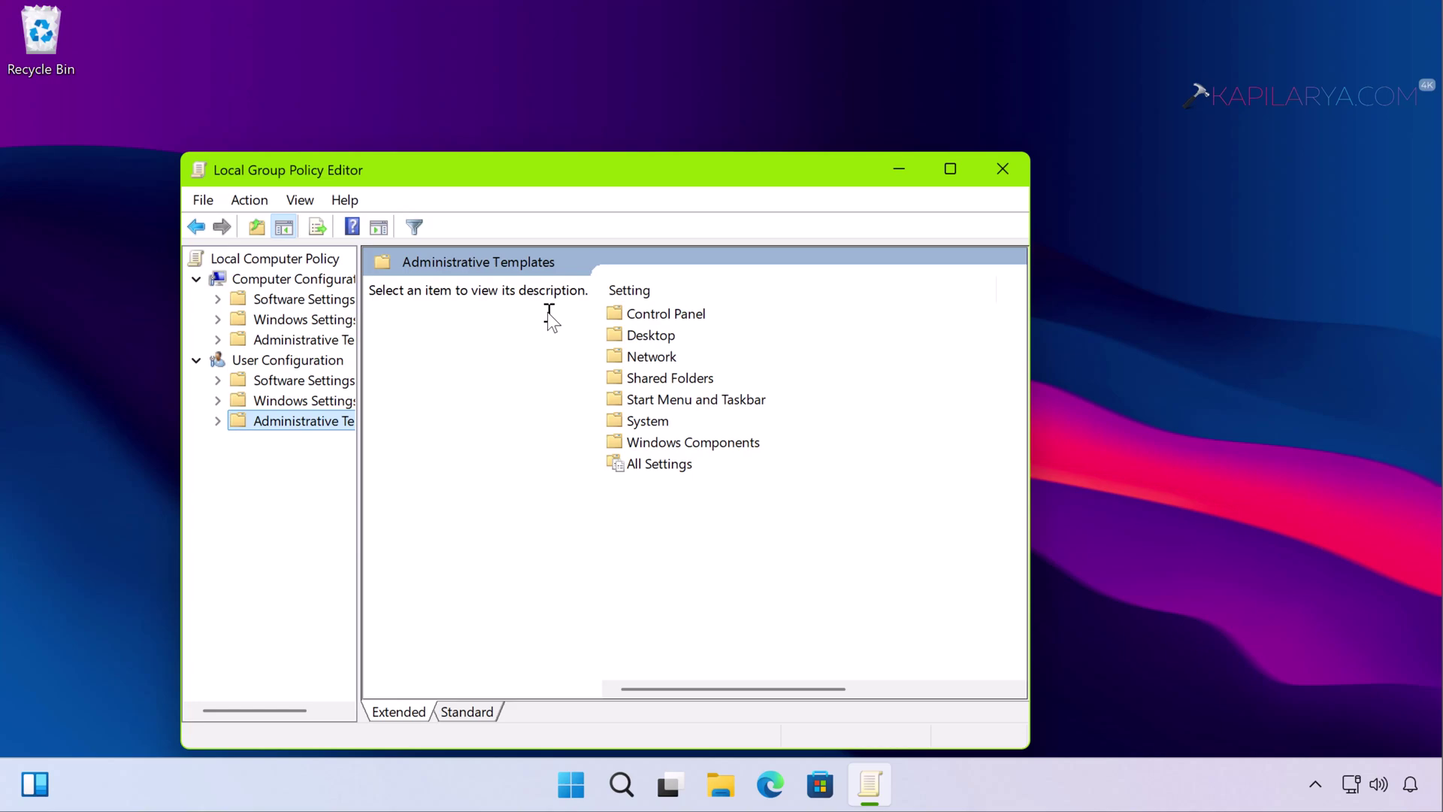
pyautogui.doubleClick(658, 421)
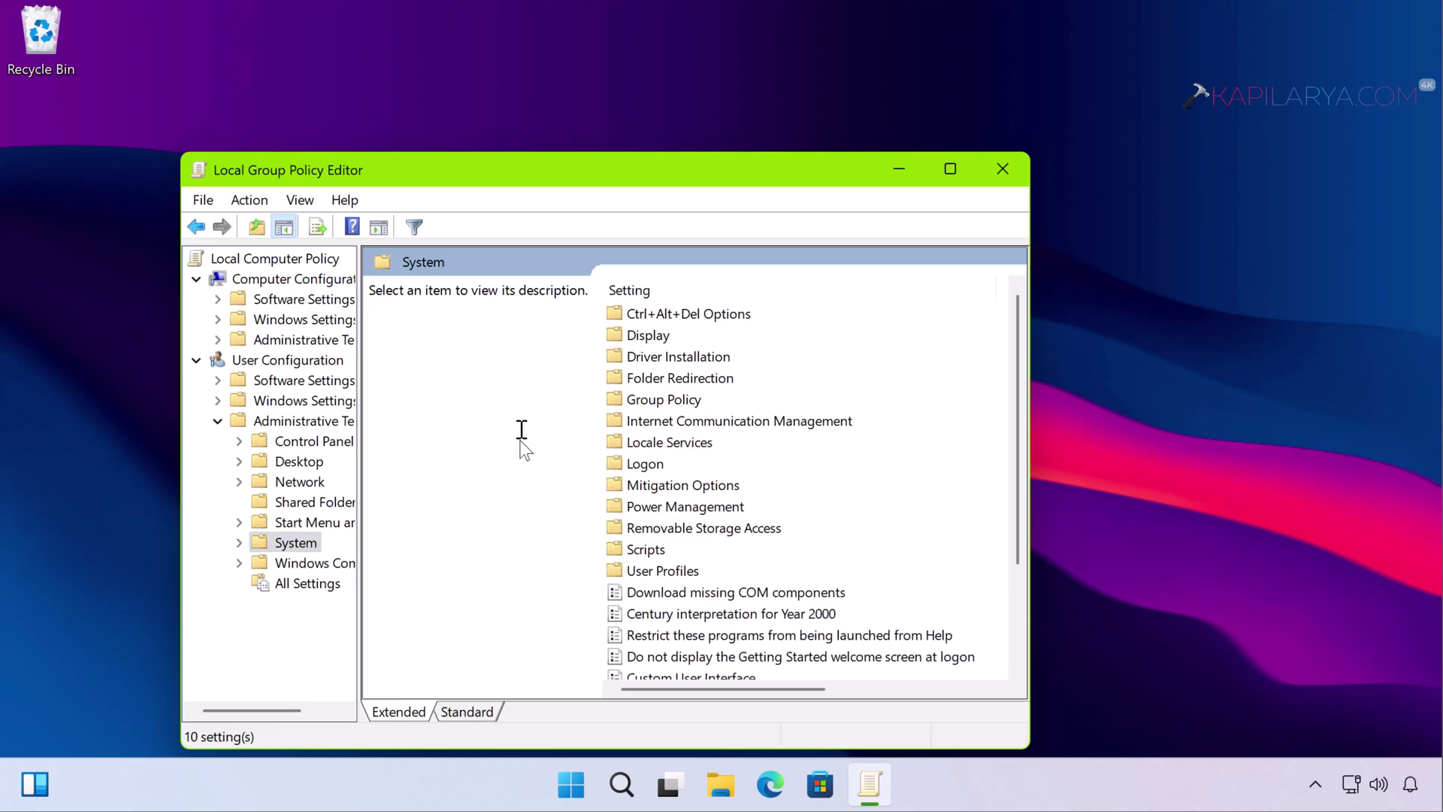
pyautogui.scroll(-2, 719, 551)
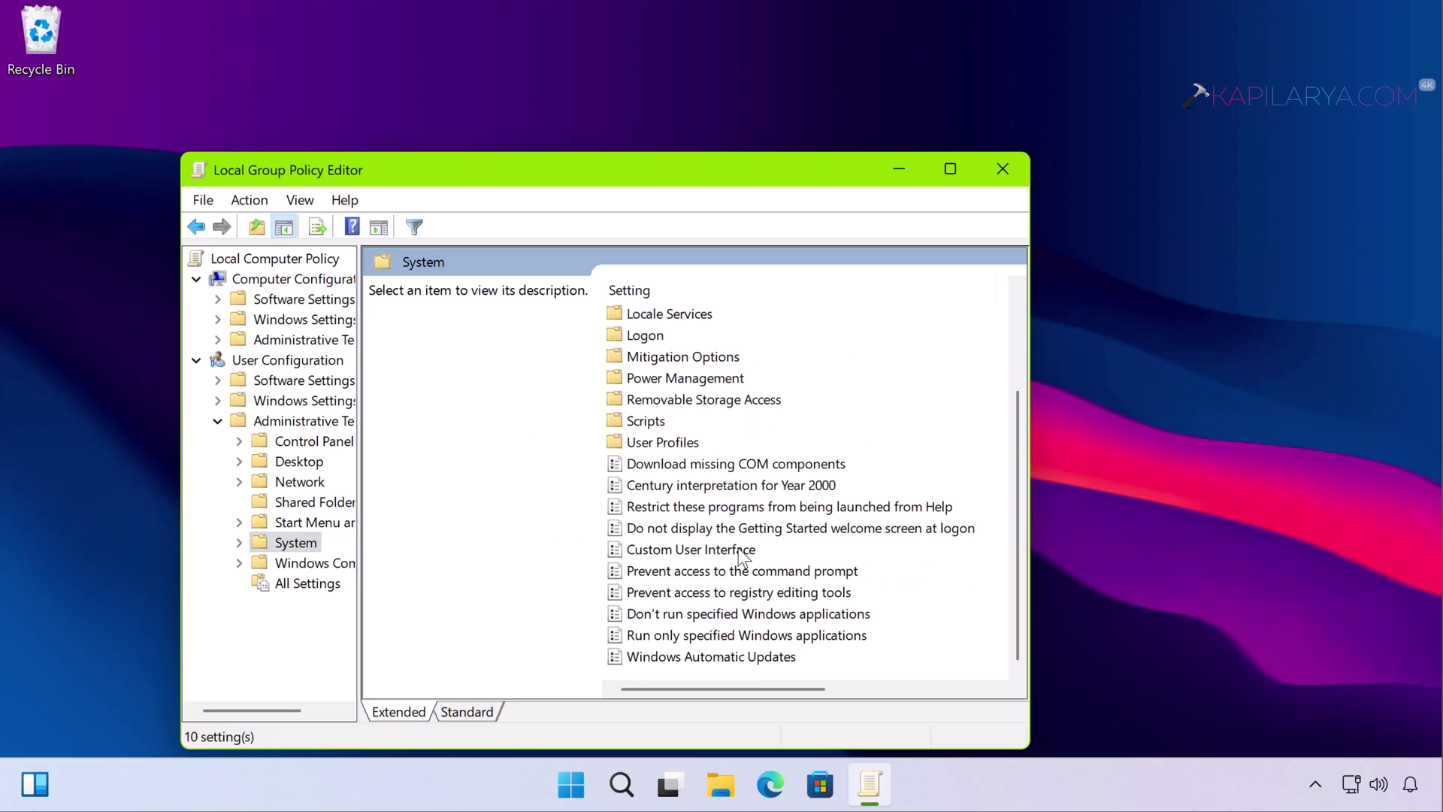
pyautogui.click(718, 575)
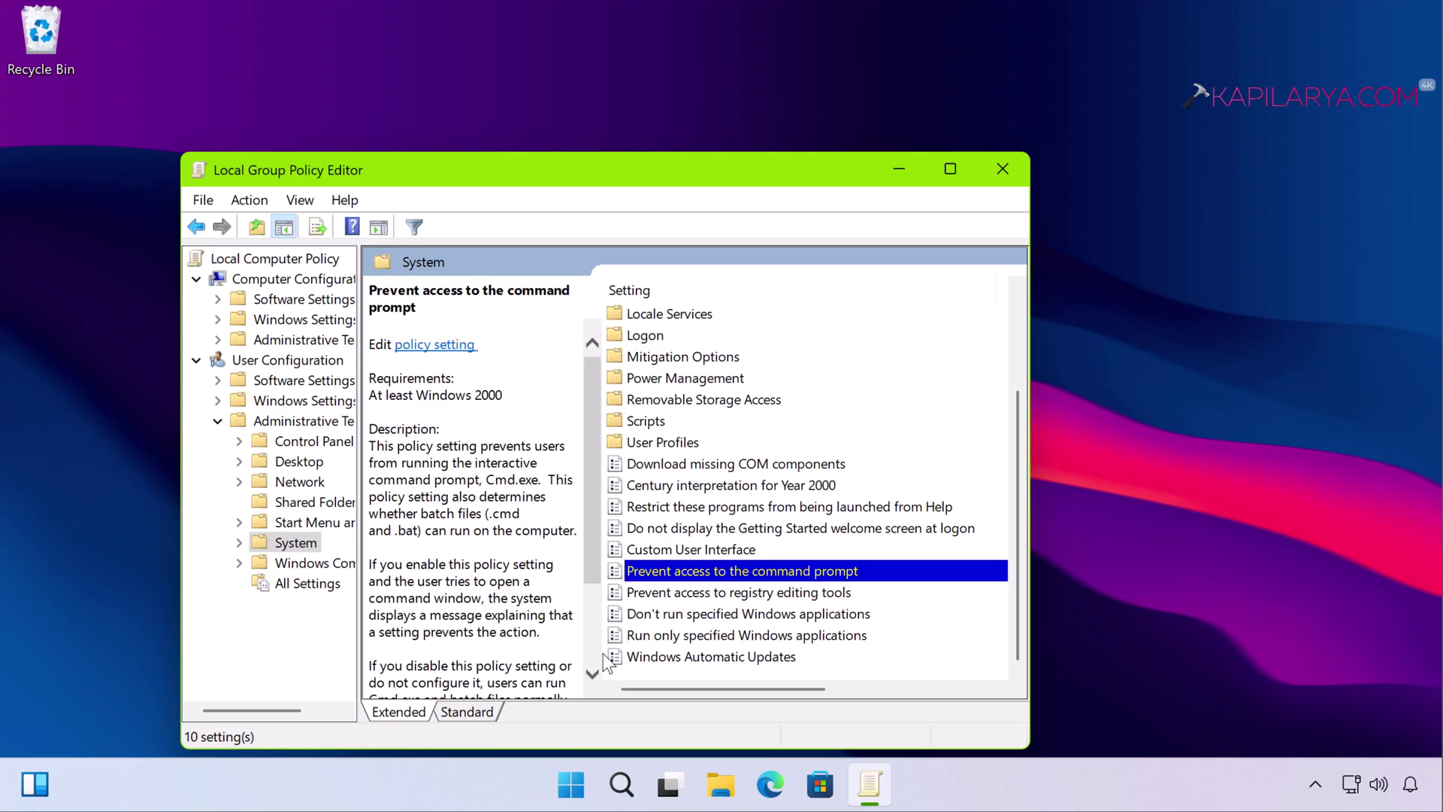
pyautogui.click(483, 710)
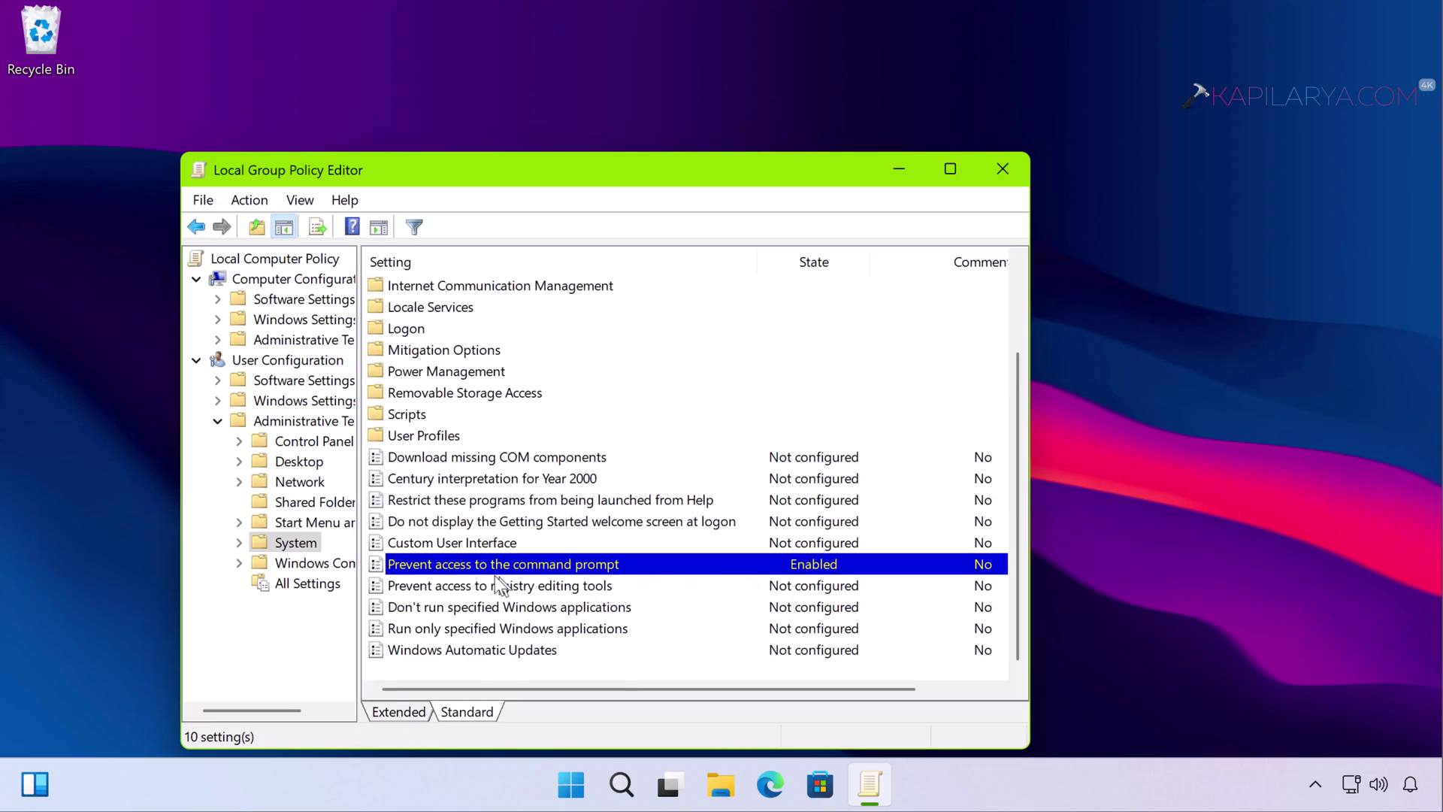
pyautogui.doubleClick(627, 571)
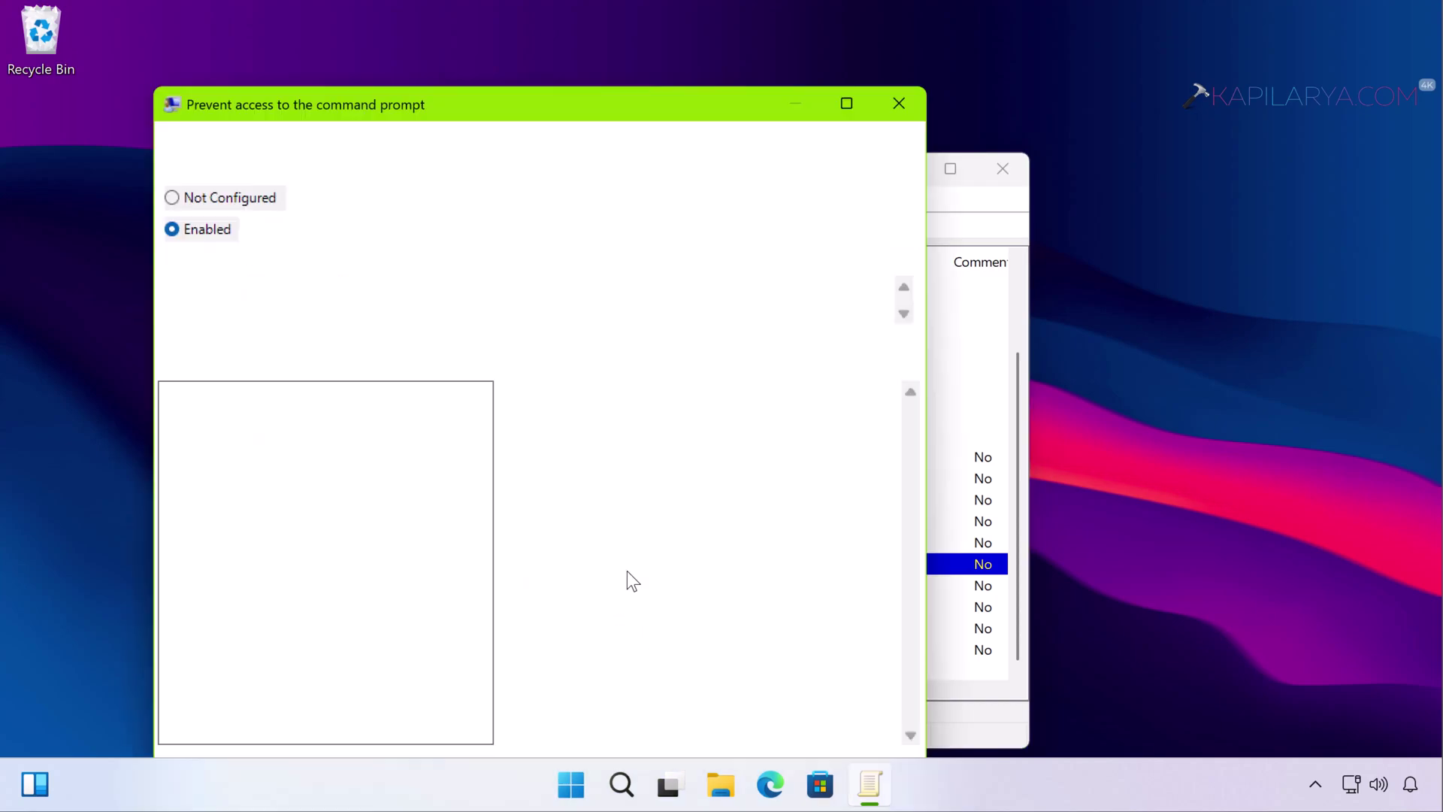
# Step: Set the policy to Not Configured, apply it, and close the Group Policy Editor
pyautogui.moveTo(311, 96); pyautogui.dragTo(431, 43)
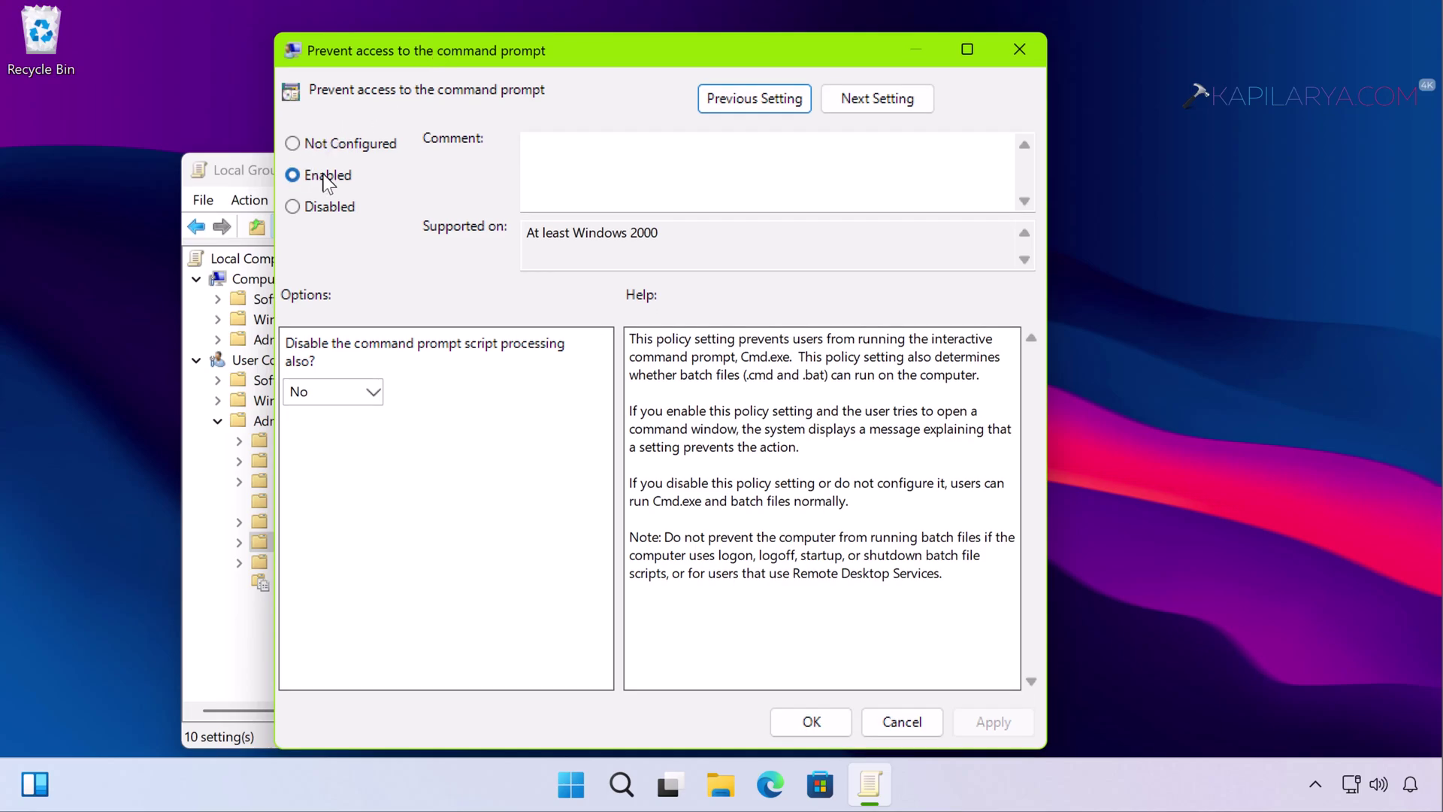
pyautogui.click(293, 144)
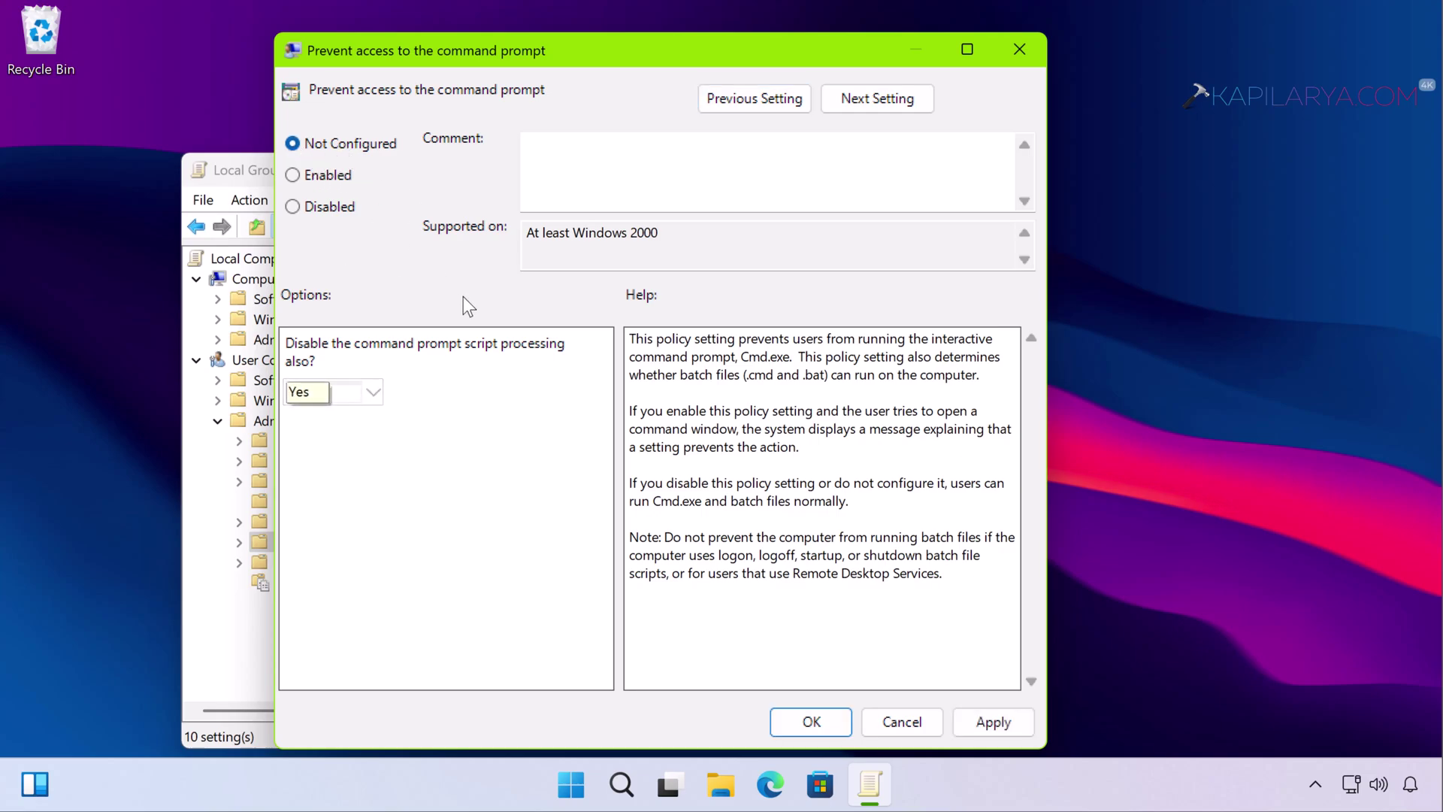
pyautogui.click(988, 720)
pyautogui.click(843, 722)
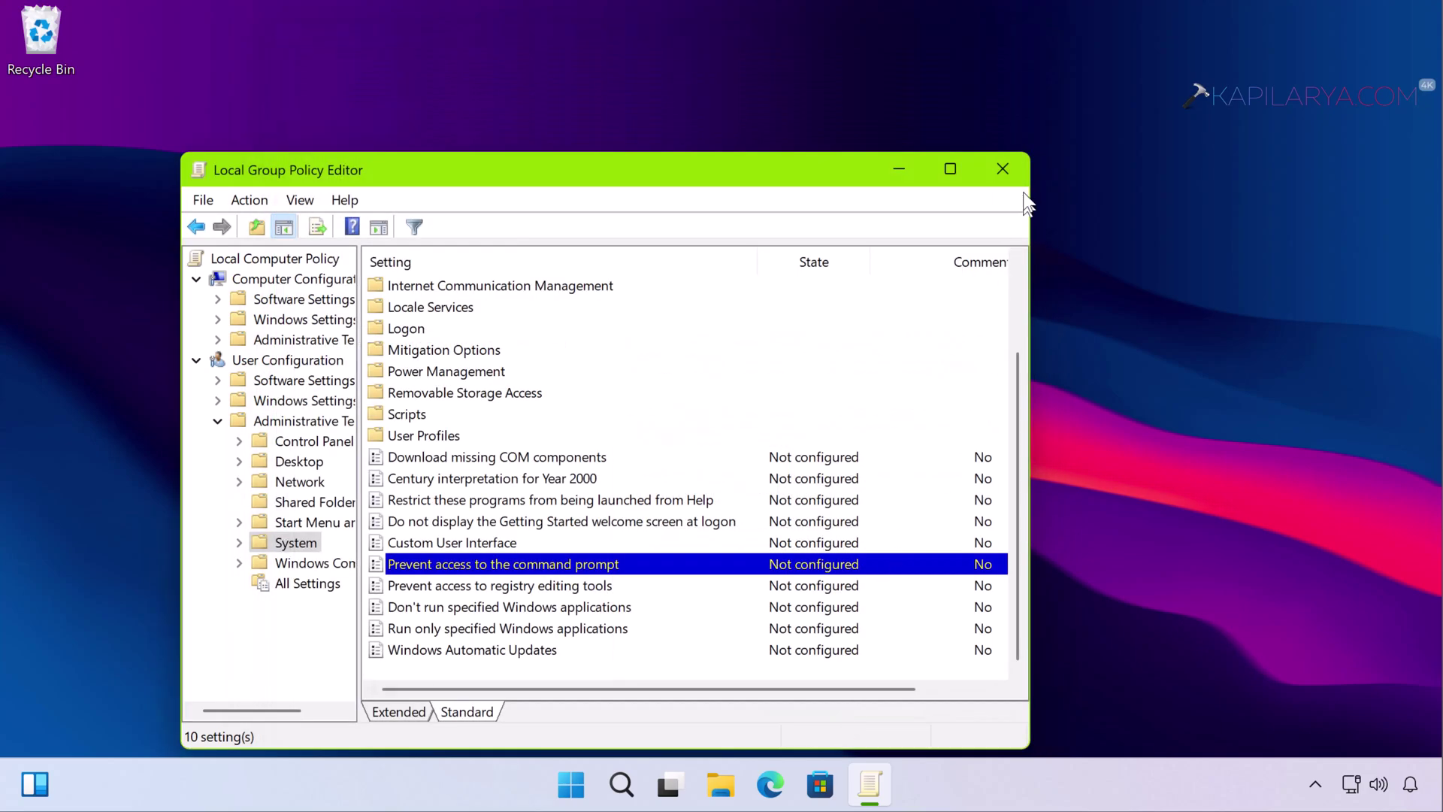
pyautogui.click(1006, 166)
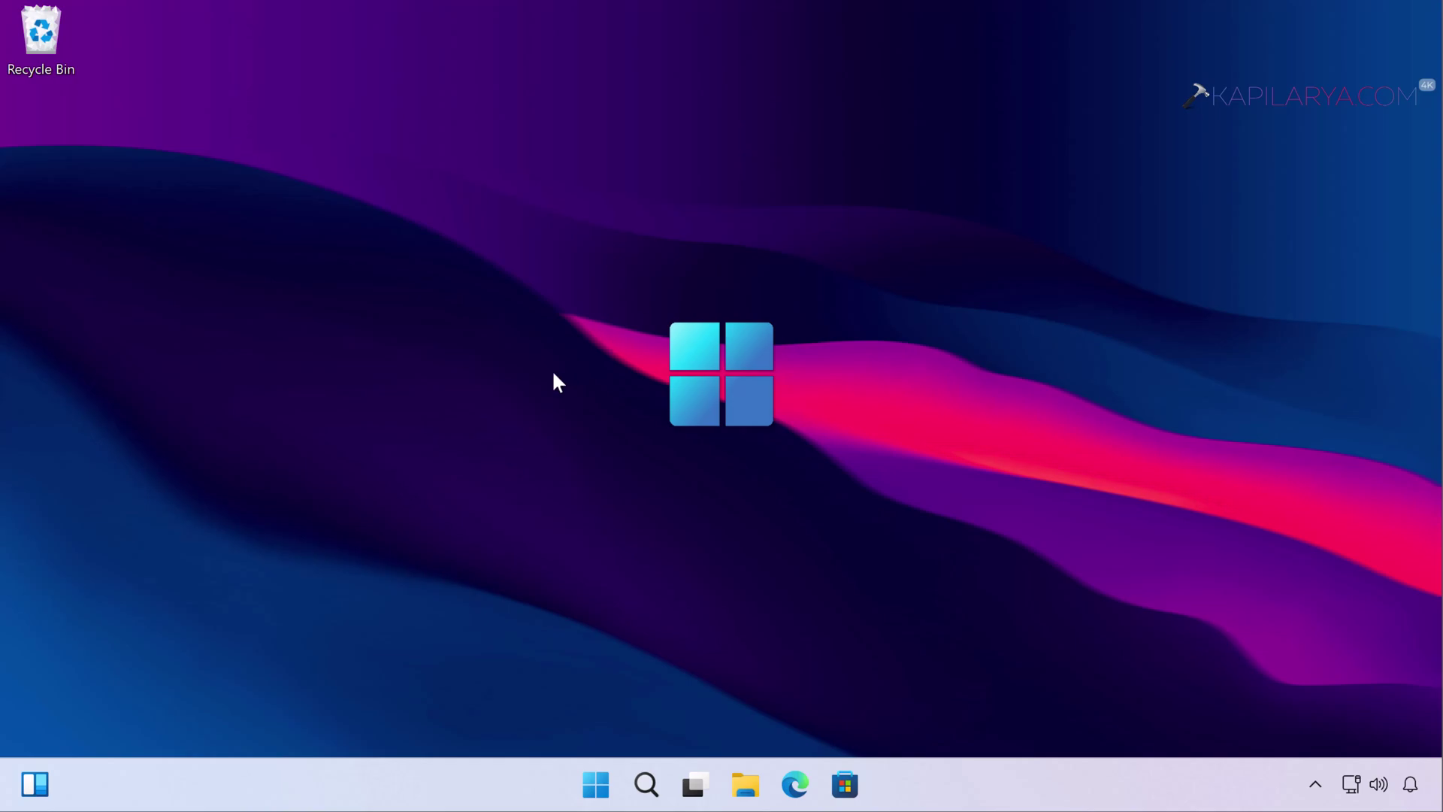
# Step: Restart the Windows Explorer process in Task Manager, then close Task Manager
pyautogui.rightClick(926, 774)
pyautogui.click(972, 695)
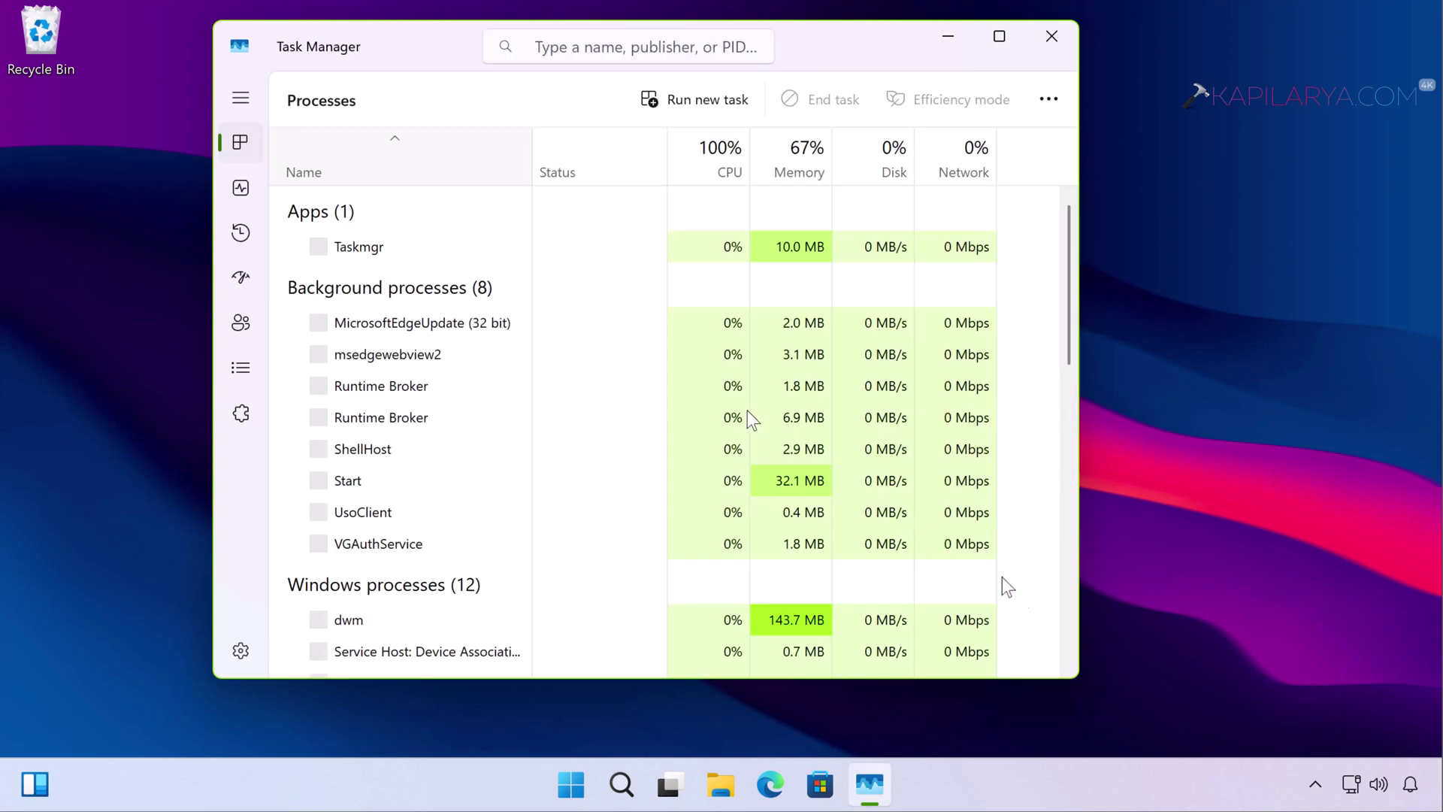
pyautogui.scroll(-15, 985, 565)
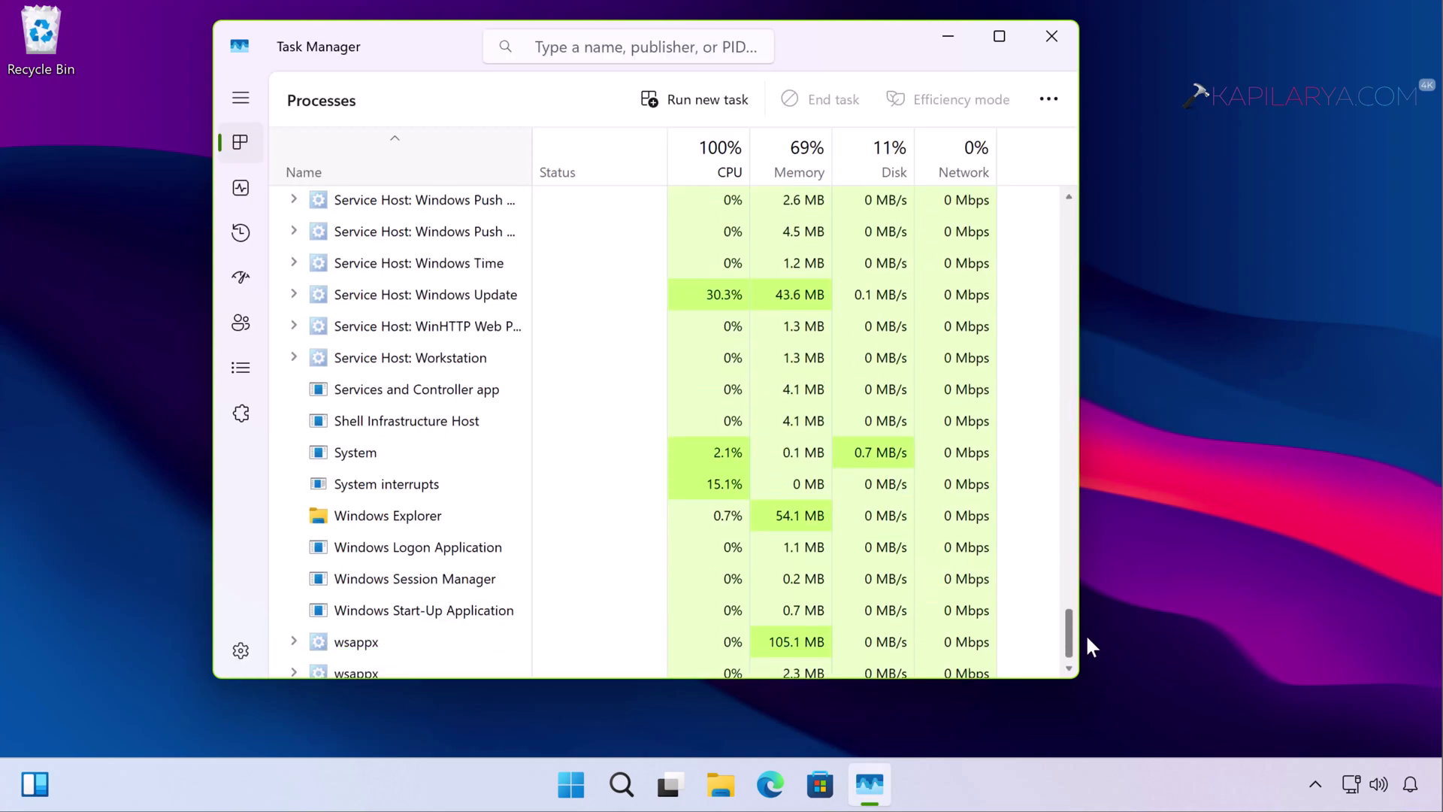
pyautogui.click(455, 519)
pyautogui.click(792, 117)
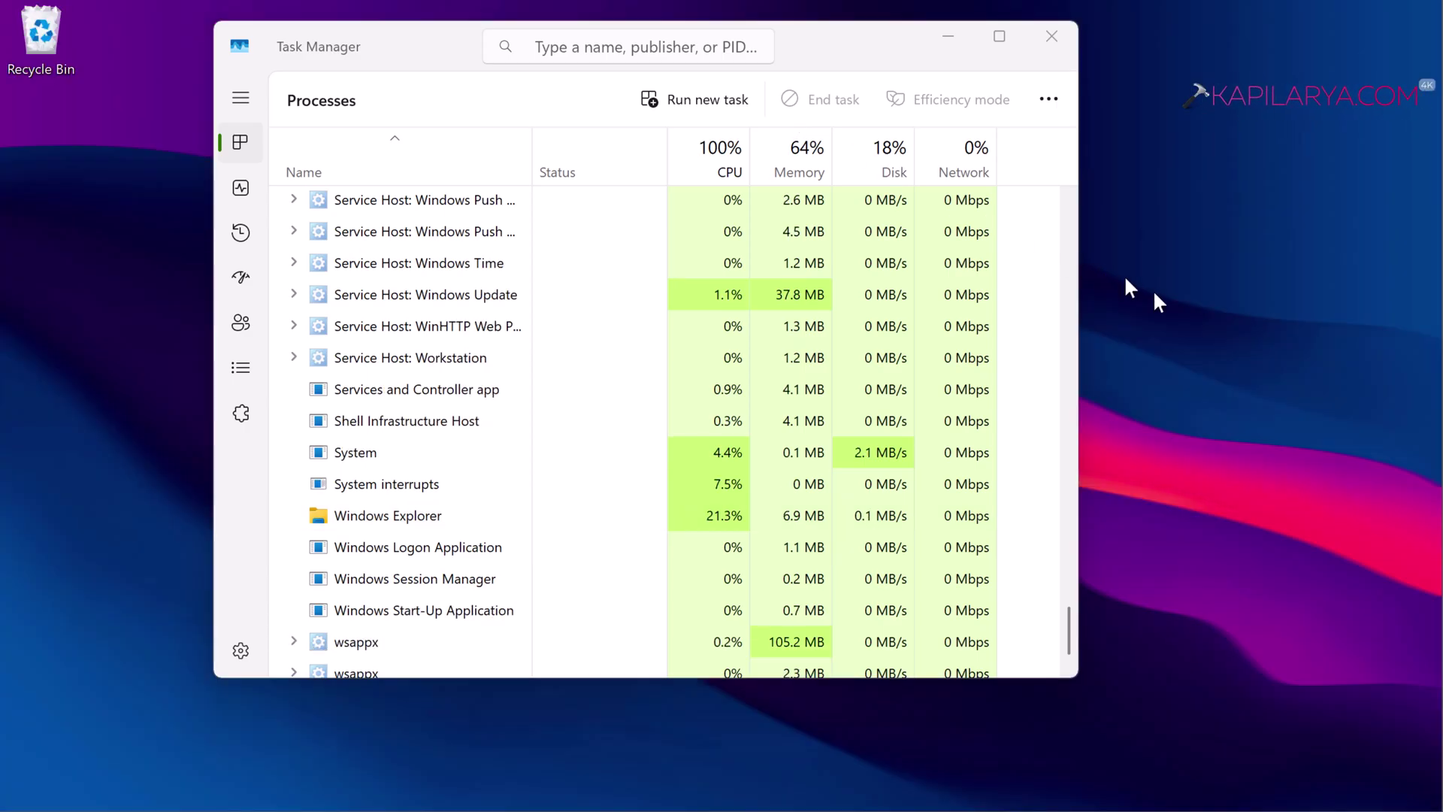
pyautogui.click(1050, 44)
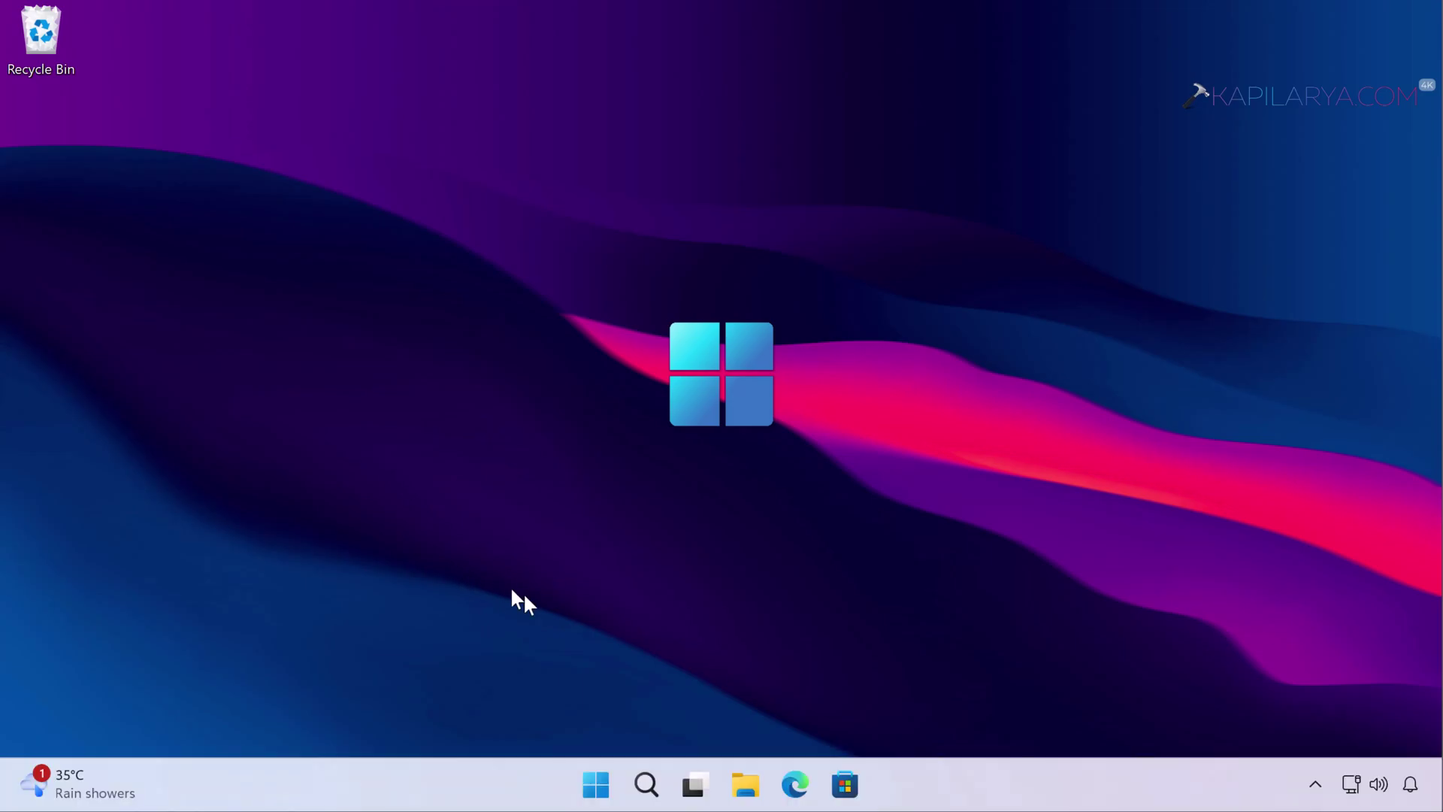
pyautogui.rightClick(597, 785)
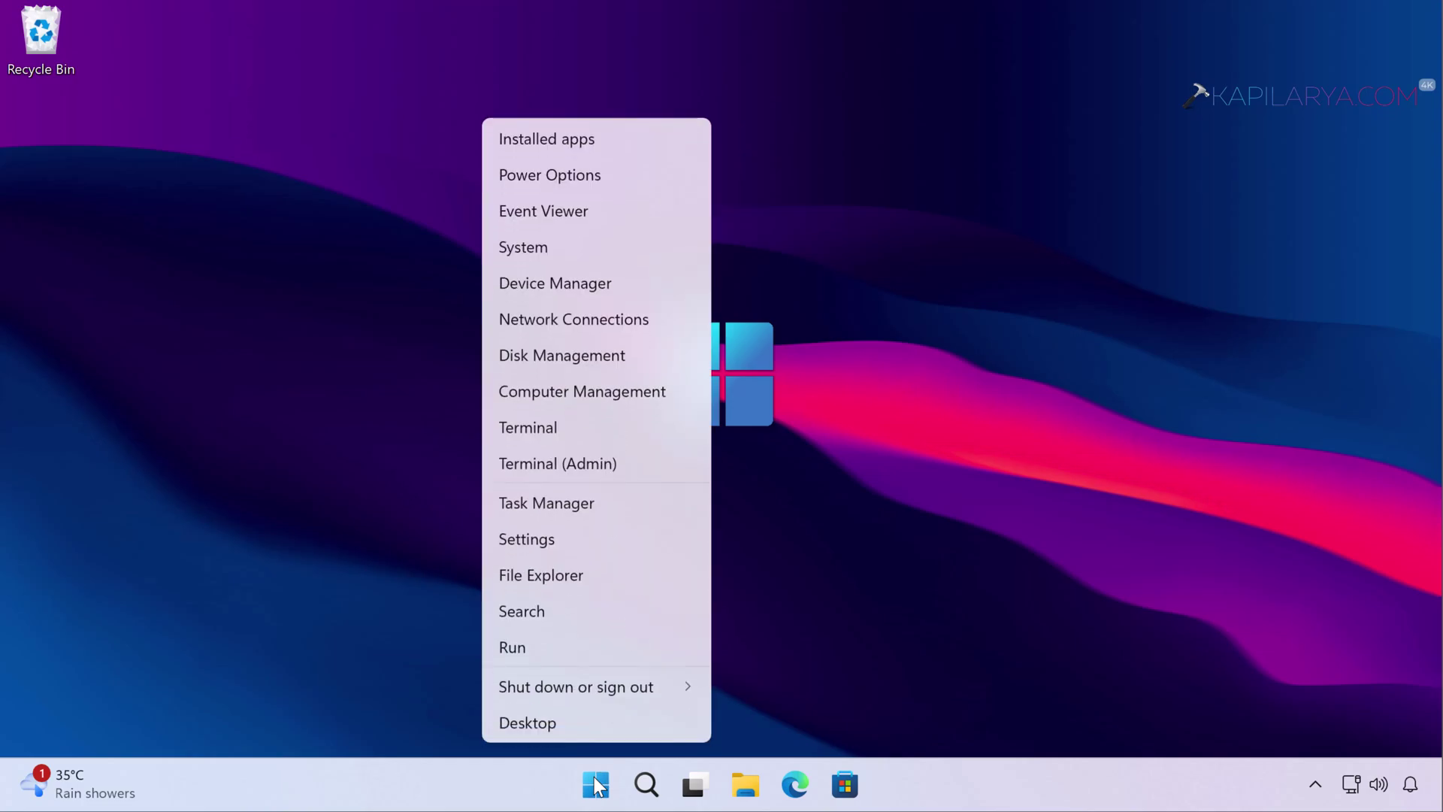
pyautogui.click(542, 647)
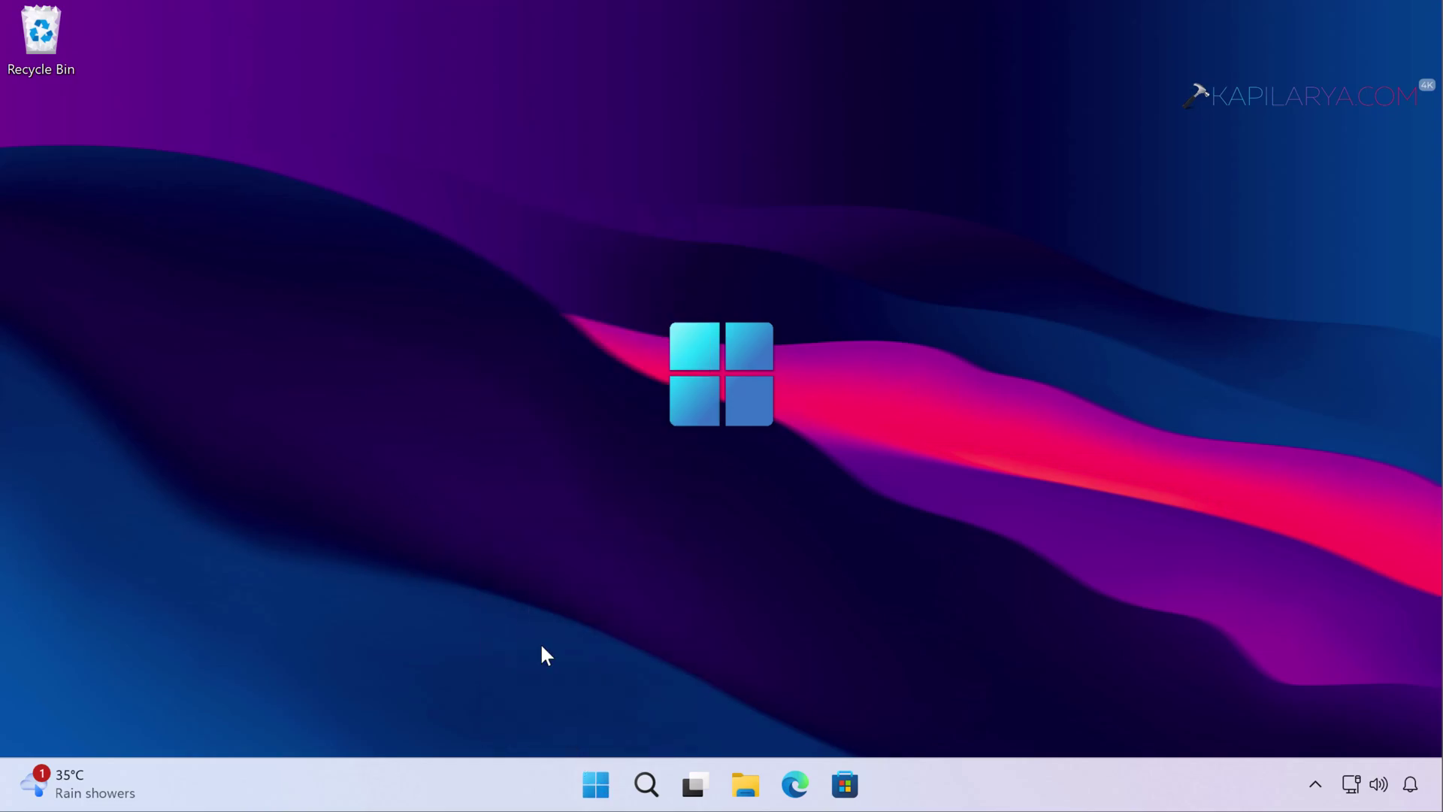
pyautogui.write('cmd')
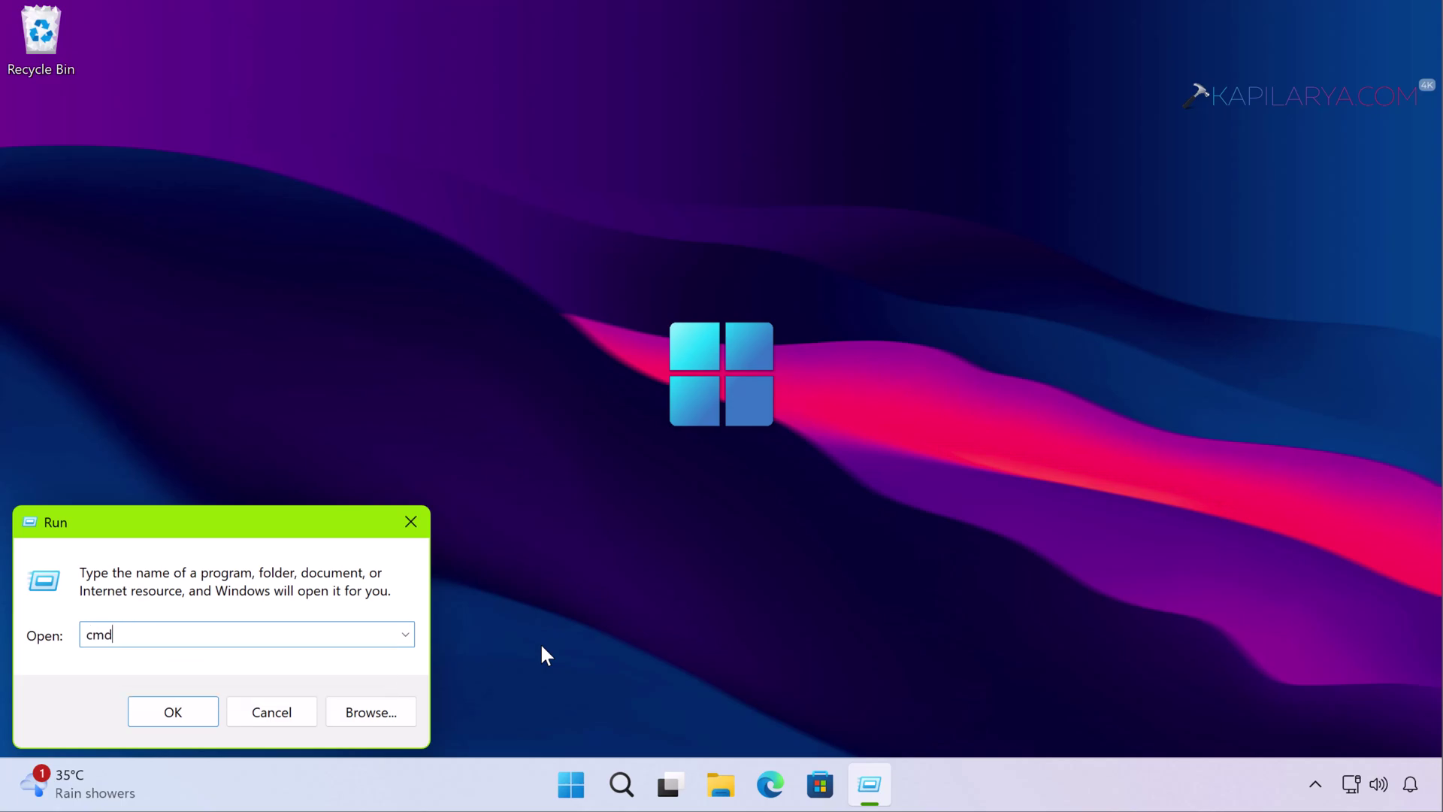
pyautogui.press('Return')
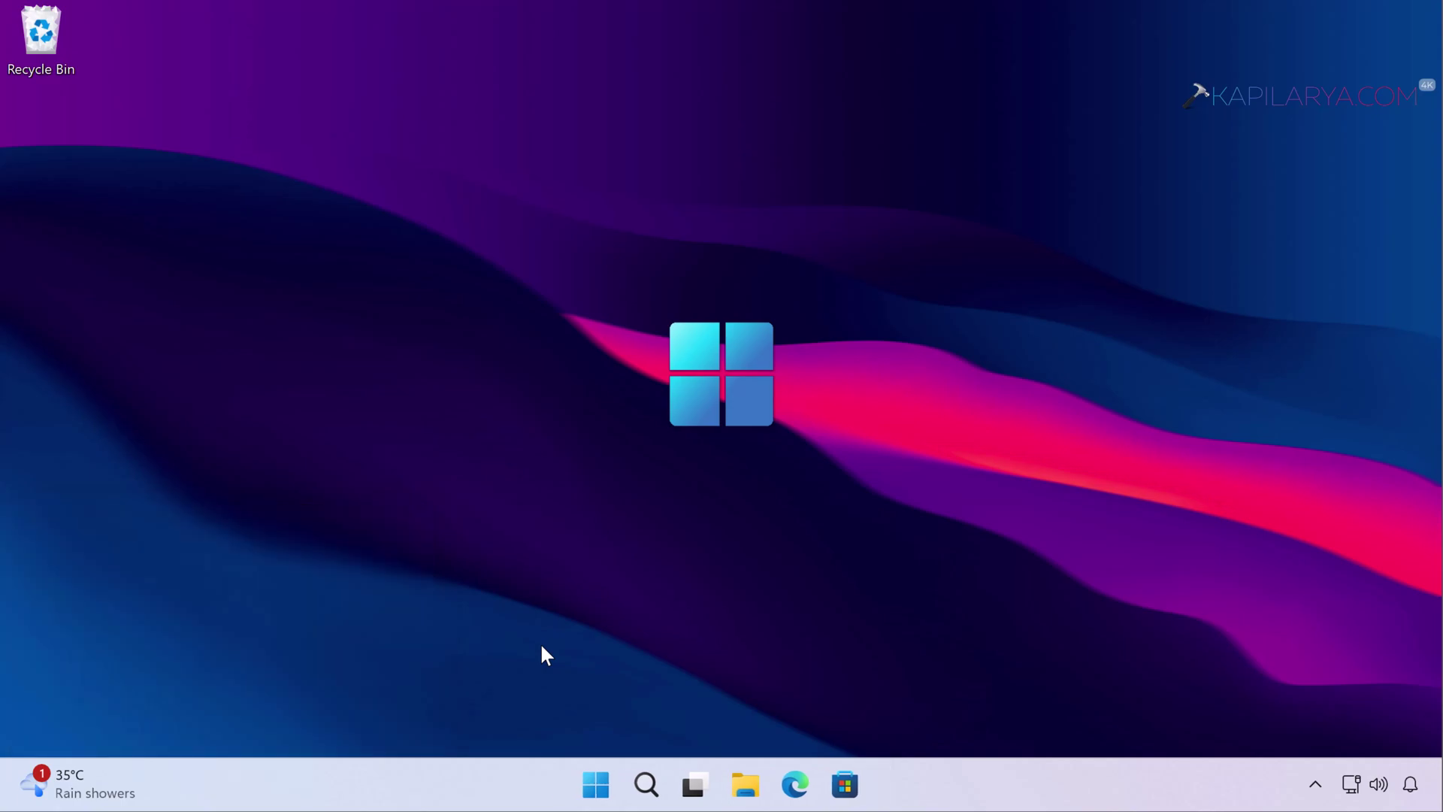